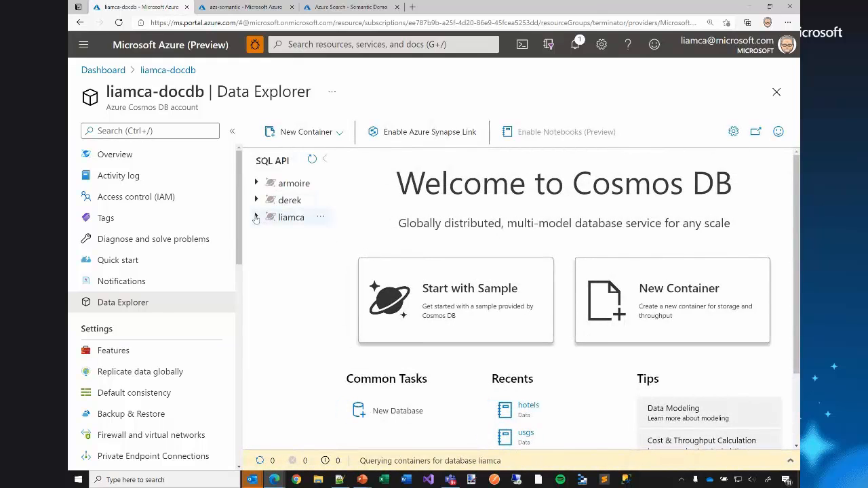
# Open the items of the hotels container in the last listed database and display the first Boutique document.
pyautogui.click(257, 217)
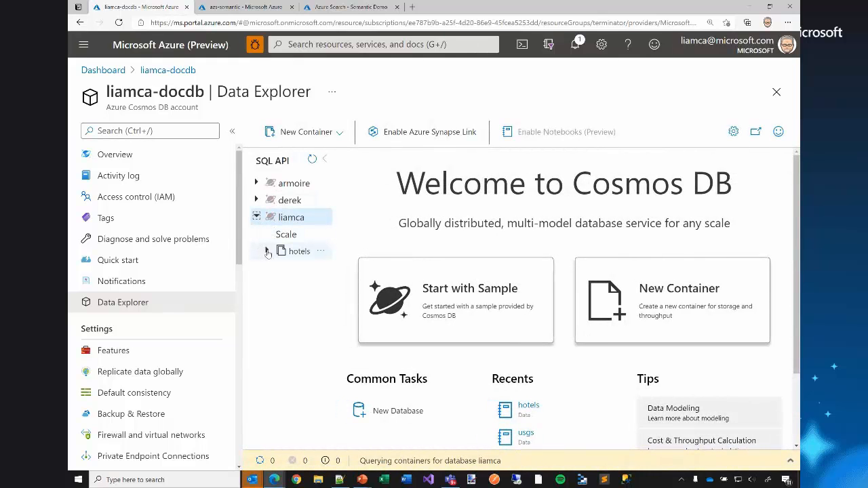
pyautogui.click(267, 251)
pyautogui.click(294, 270)
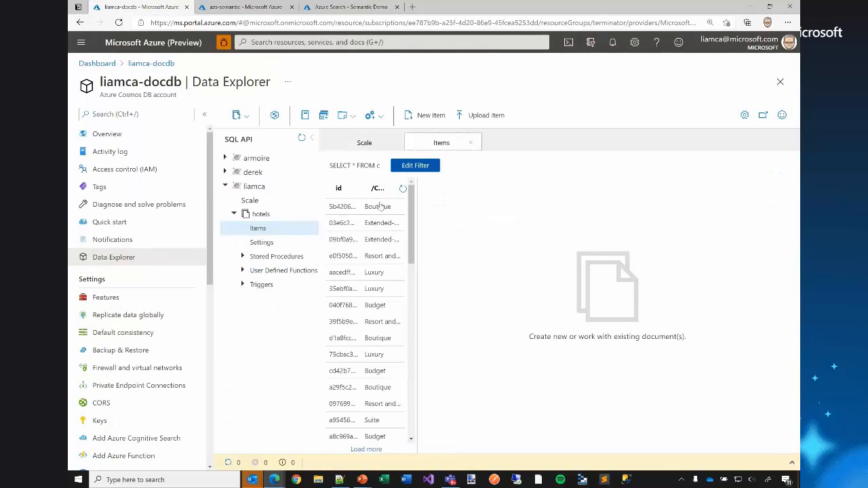
pyautogui.click(382, 206)
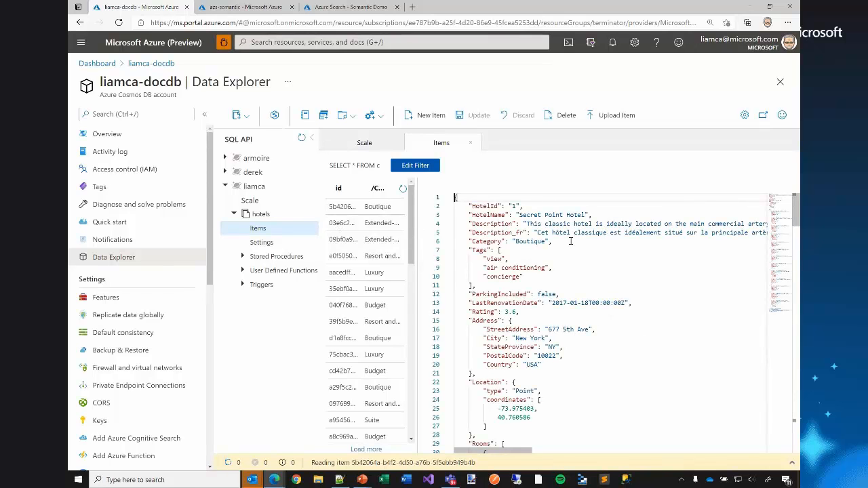
# Examine the hotel document's JSON structure, covering its general fields, Address, Location and the nested Rooms entries.
pyautogui.click(468, 206)
pyautogui.moveTo(469, 205); pyautogui.dragTo(518, 311)
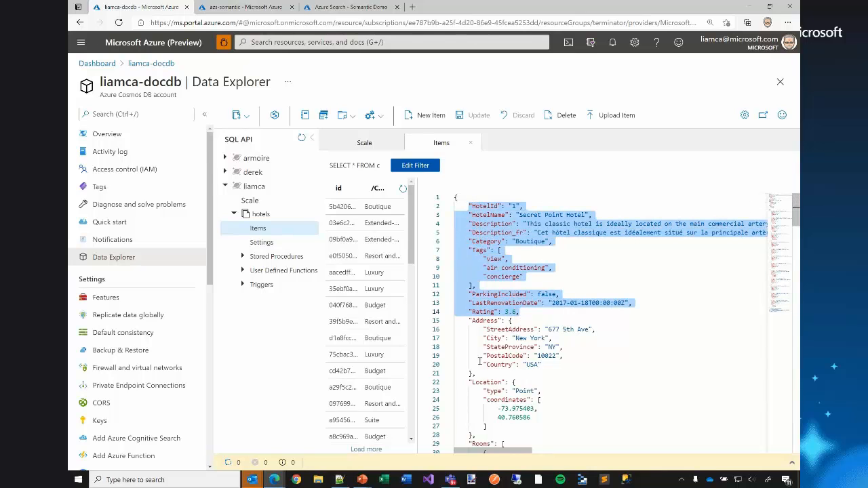
pyautogui.moveTo(493, 371); pyautogui.dragTo(468, 320)
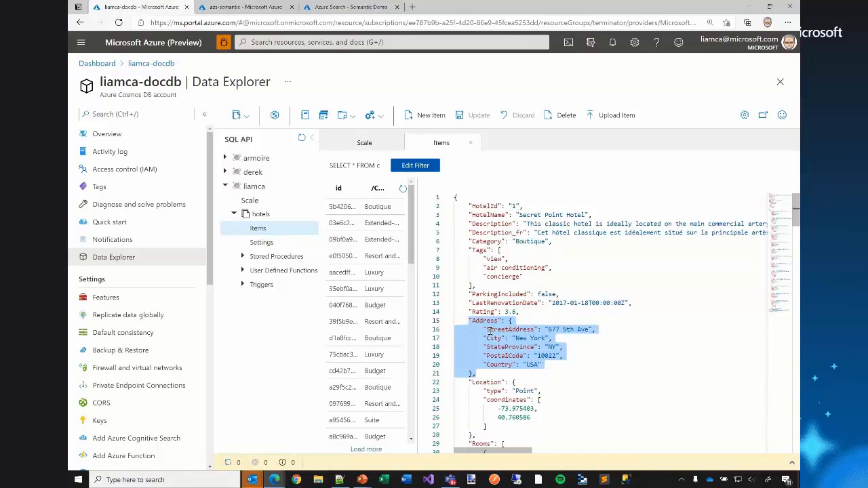
pyautogui.scroll(-5, 502, 338)
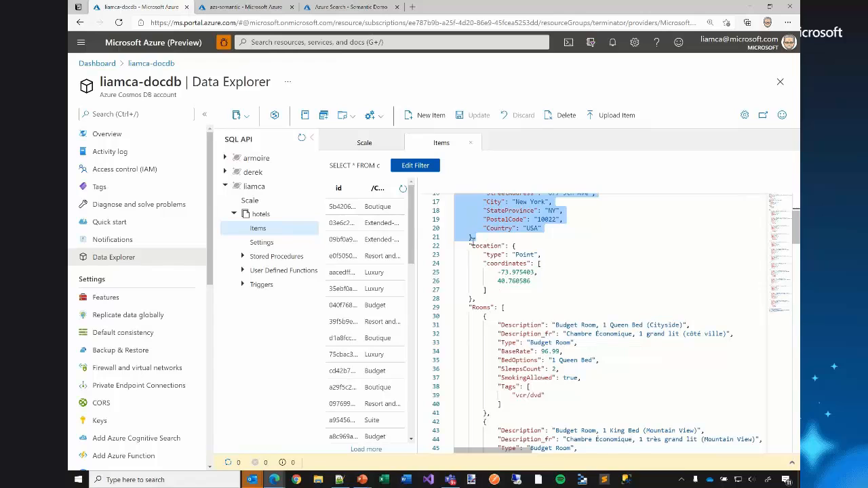
pyautogui.moveTo(469, 246); pyautogui.dragTo(468, 245)
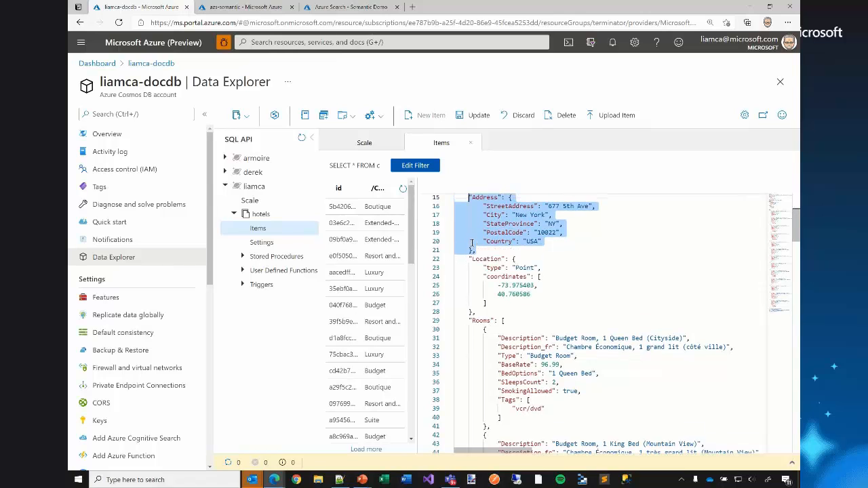
pyautogui.scroll(-4, 478, 241)
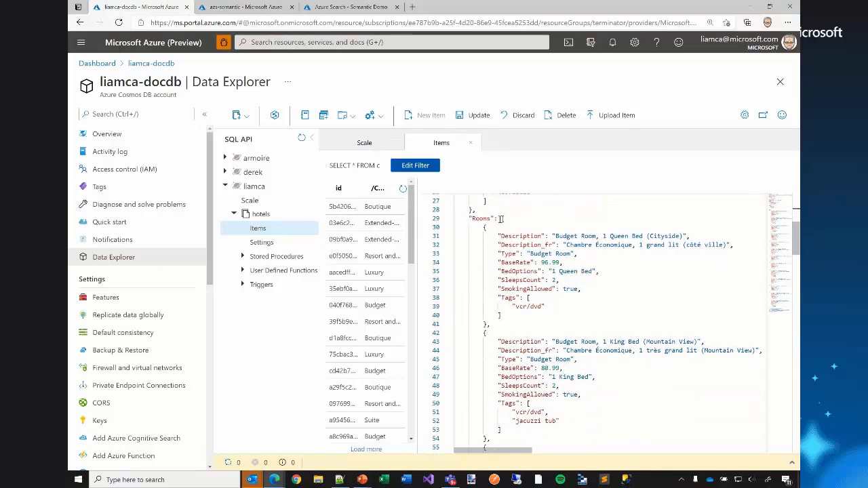
pyautogui.moveTo(500, 218); pyautogui.dragTo(522, 316)
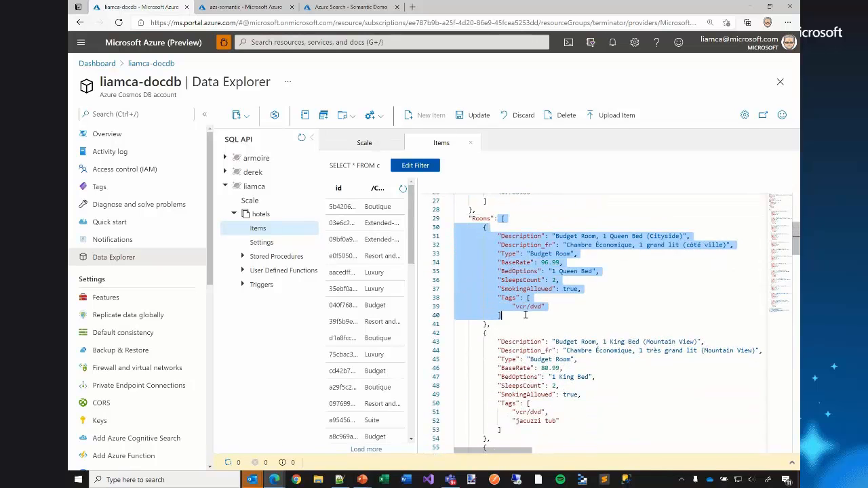
pyautogui.scroll(-4, 522, 317)
pyautogui.scroll(-8, 522, 320)
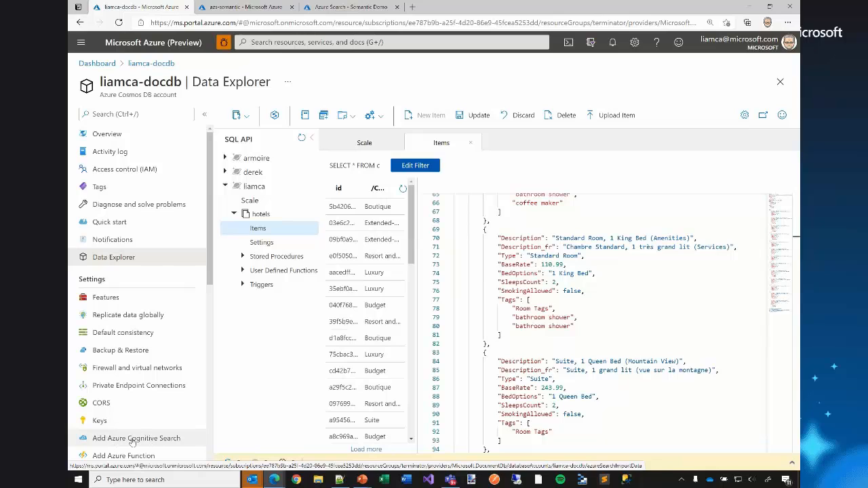
# Start a data import in the azs-semantic search service with hotels-sample from Samples as the data source.
pyautogui.click(245, 8)
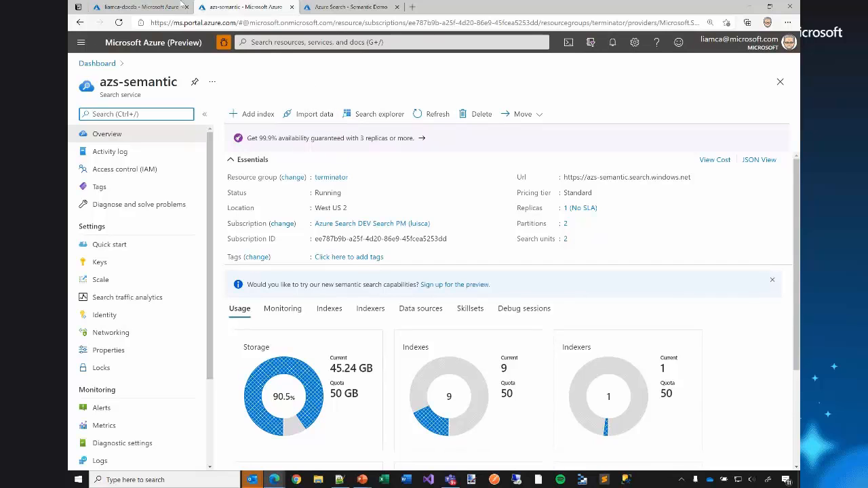
pyautogui.click(301, 115)
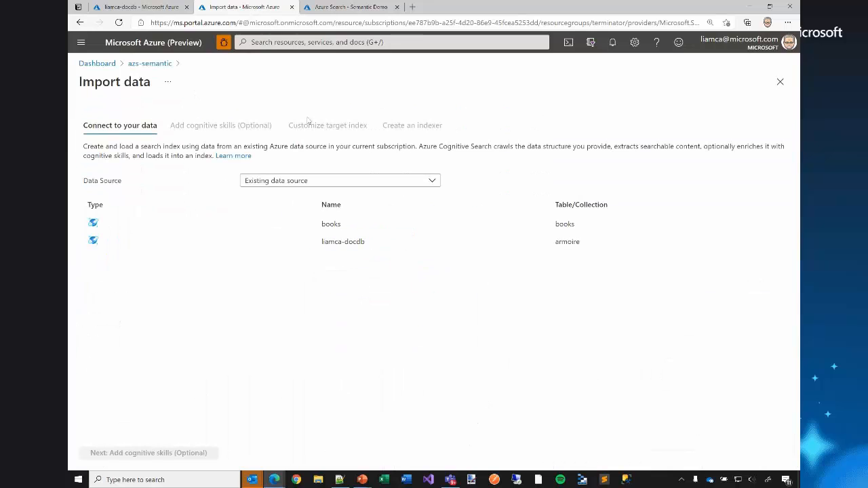
pyautogui.click(267, 185)
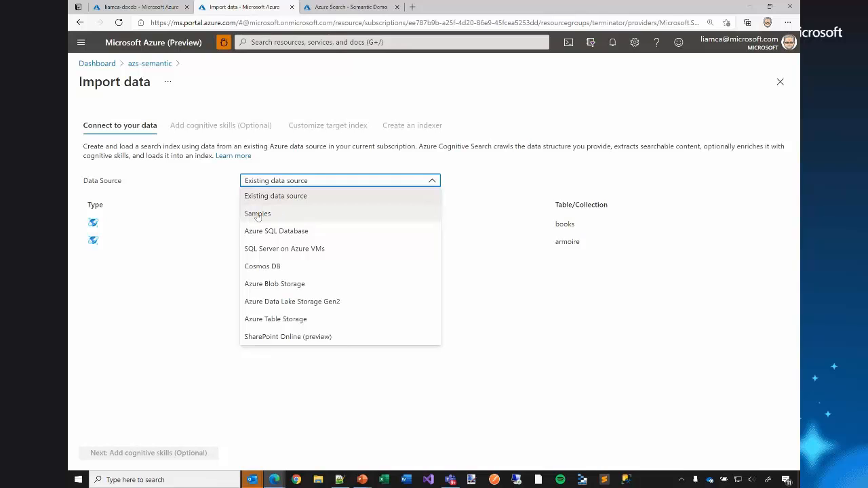
pyautogui.click(257, 215)
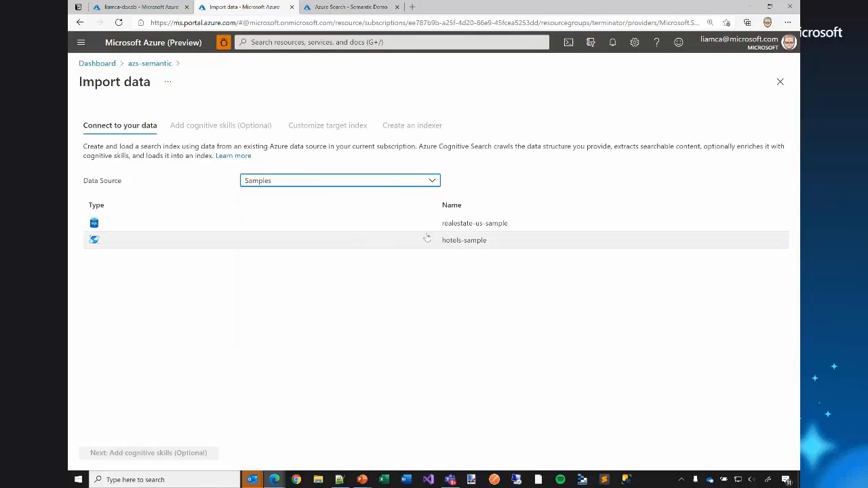
pyautogui.click(459, 246)
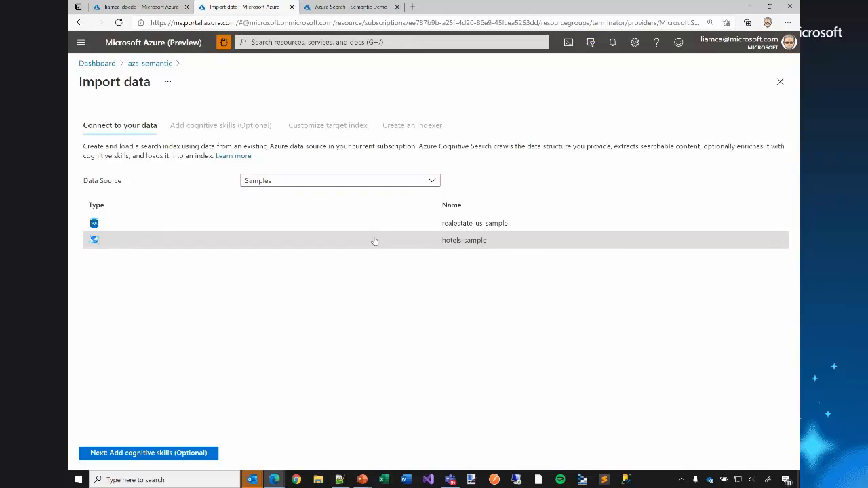
# Review the other available data source types while keeping hotels-sample selected.
pyautogui.click(358, 180)
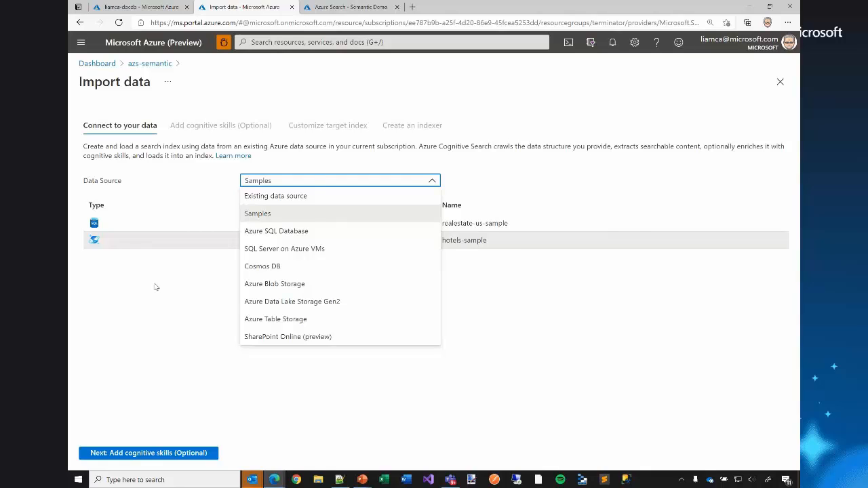
pyautogui.click(155, 287)
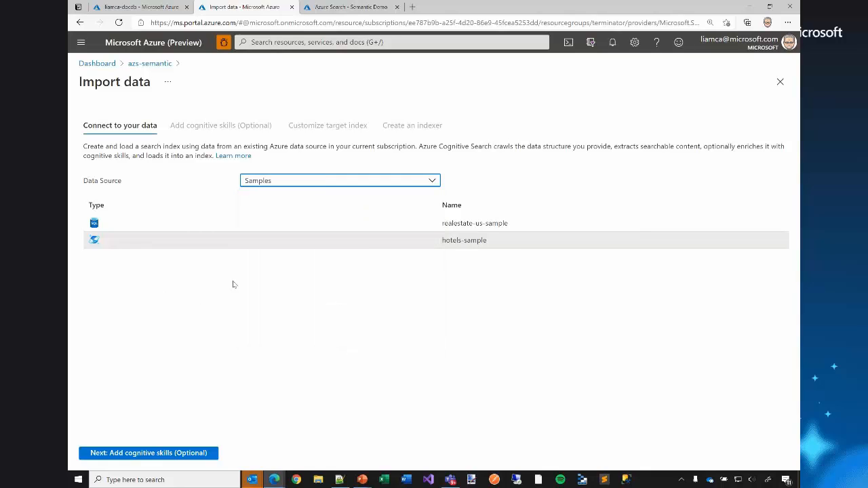
pyautogui.click(370, 247)
# Review the optional cognitive skill enrichments and continue to the target index customization without adding any skills.
pyautogui.click(155, 455)
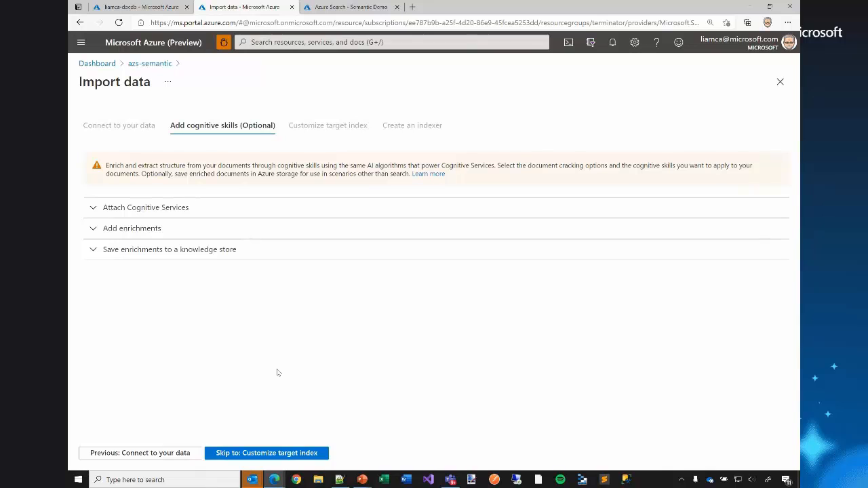
pyautogui.click(93, 251)
pyautogui.click(94, 228)
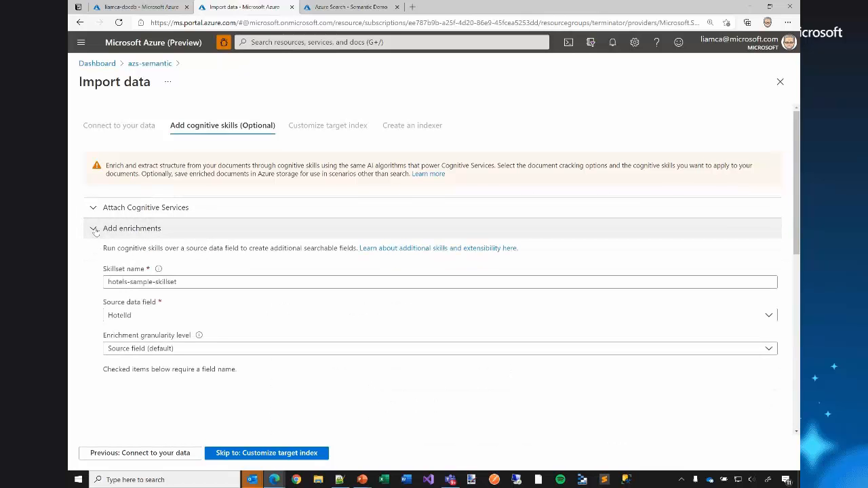
pyautogui.scroll(-1, 139, 291)
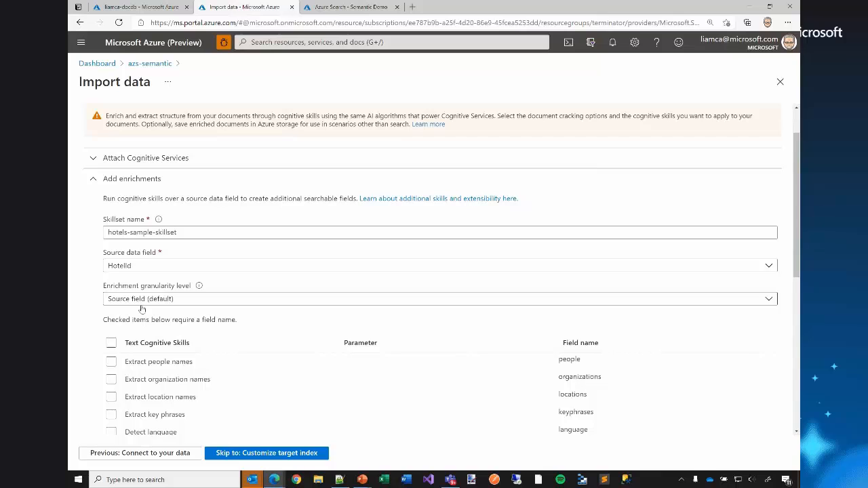
pyautogui.scroll(-1, 142, 309)
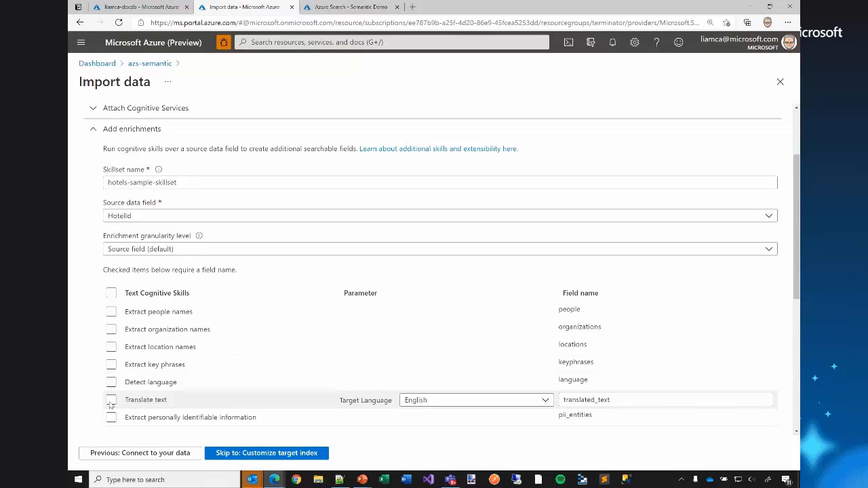
pyautogui.click(275, 453)
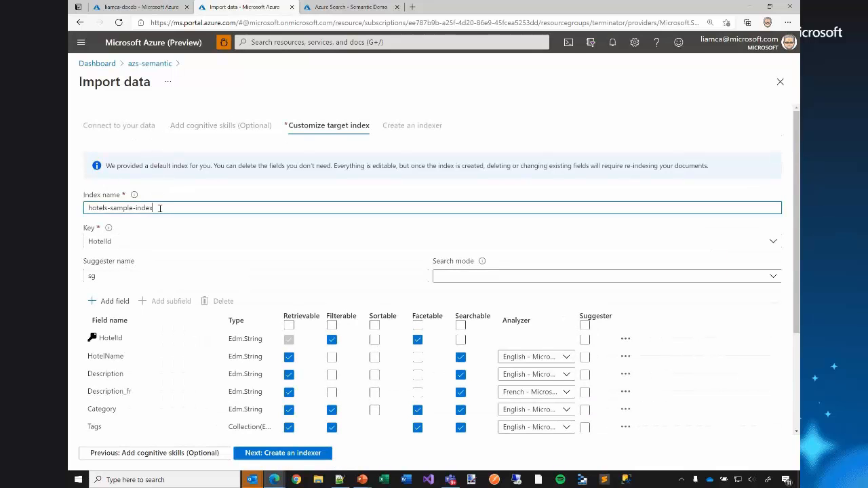
# Examine the proposed index name and the field attributes and analyzers of the target index.
pyautogui.moveTo(158, 208); pyautogui.dragTo(84, 206)
pyautogui.scroll(-1, 139, 234)
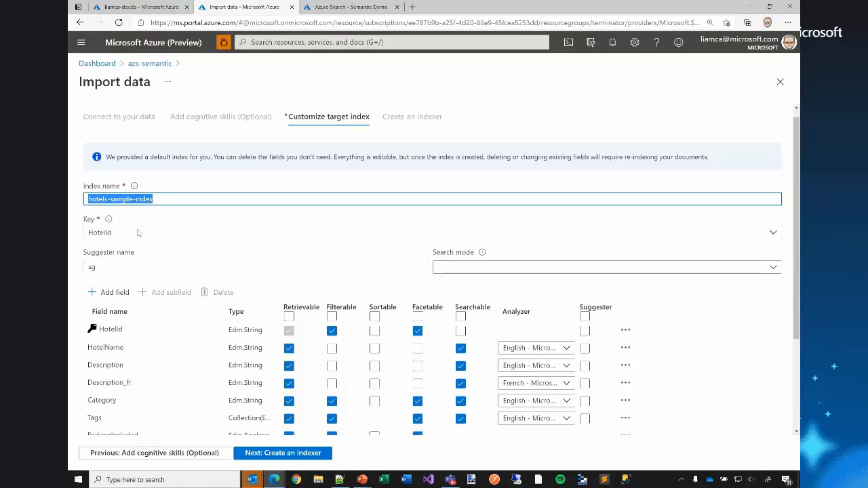
pyautogui.scroll(-2, 94, 230)
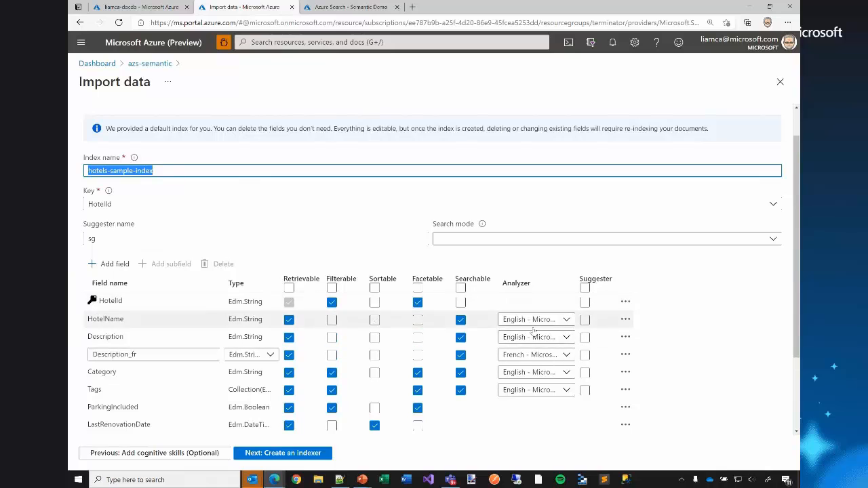
pyautogui.scroll(-3, 616, 353)
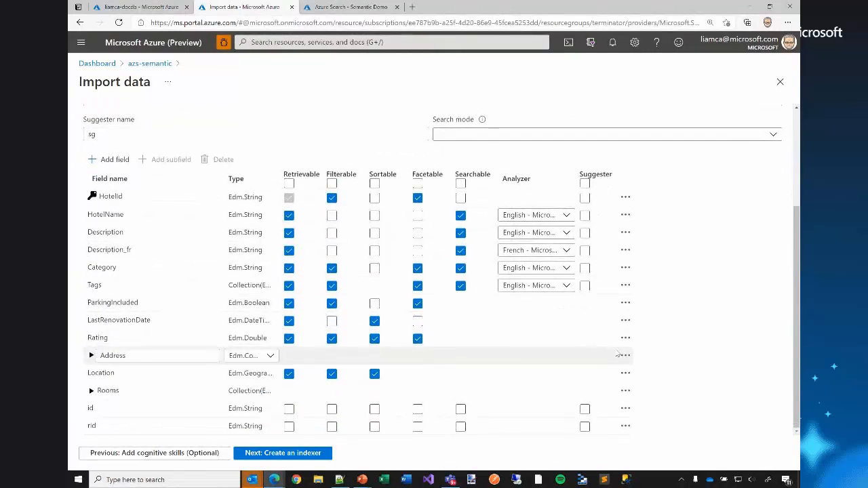
pyautogui.scroll(3, 366, 279)
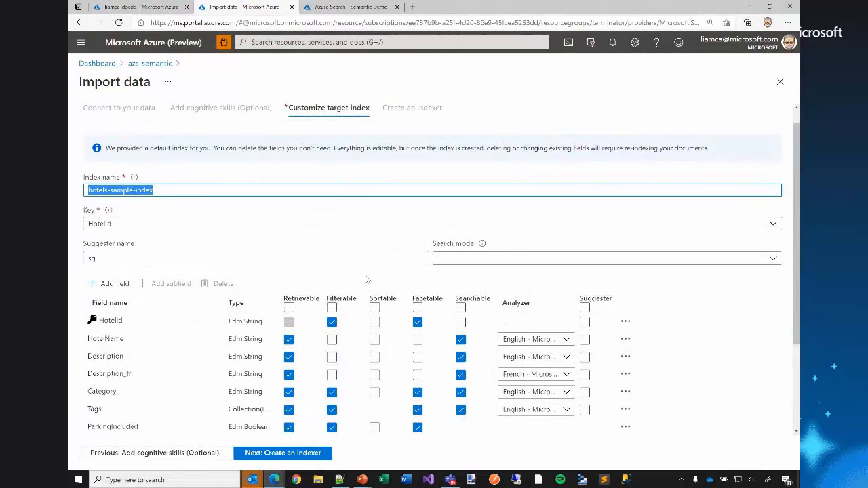
# Expand the Address and Rooms fields of the target index and examine their subfields' attributes.
pyautogui.scroll(-2, 366, 280)
pyautogui.click(89, 321)
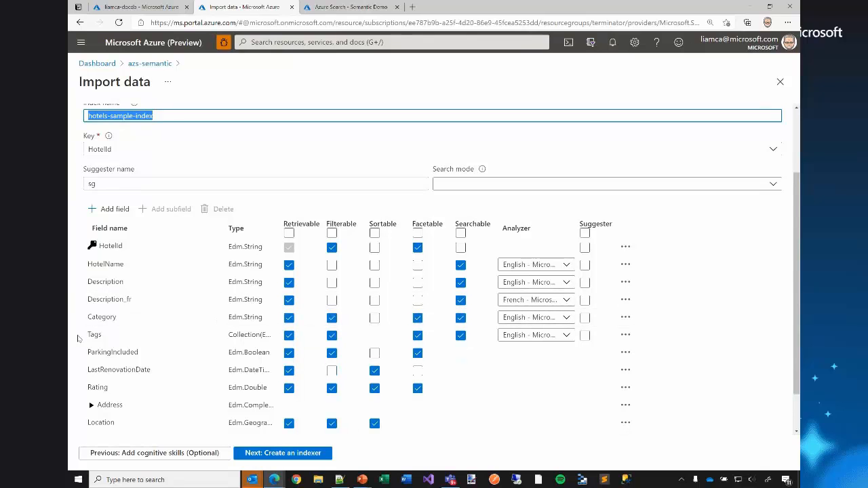
pyautogui.scroll(-2, 78, 338)
pyautogui.click(93, 358)
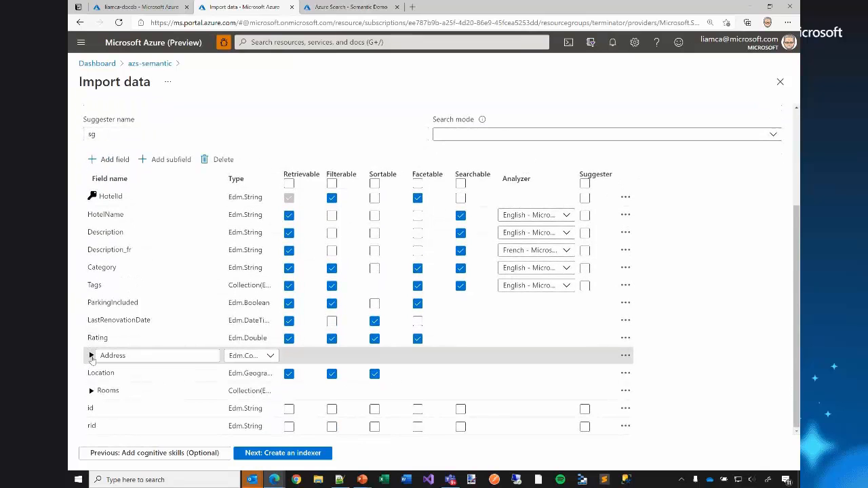
pyautogui.click(92, 358)
pyautogui.scroll(-2, 91, 366)
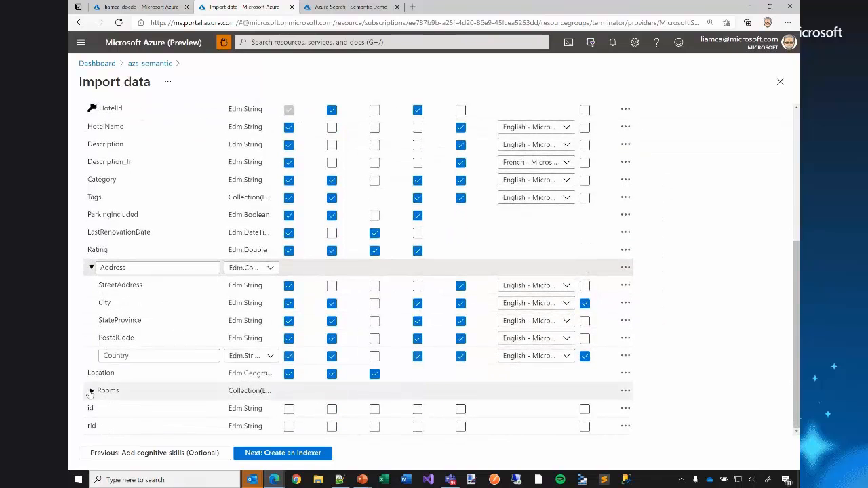
pyautogui.click(91, 391)
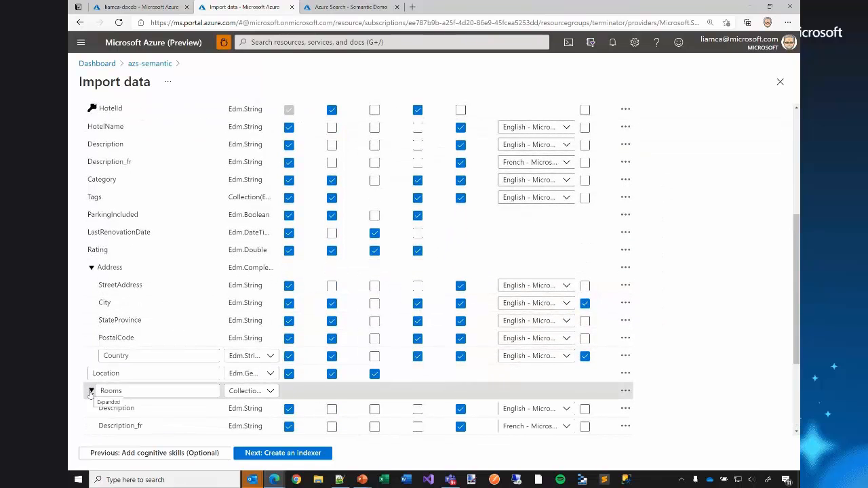
pyautogui.scroll(-2, 91, 393)
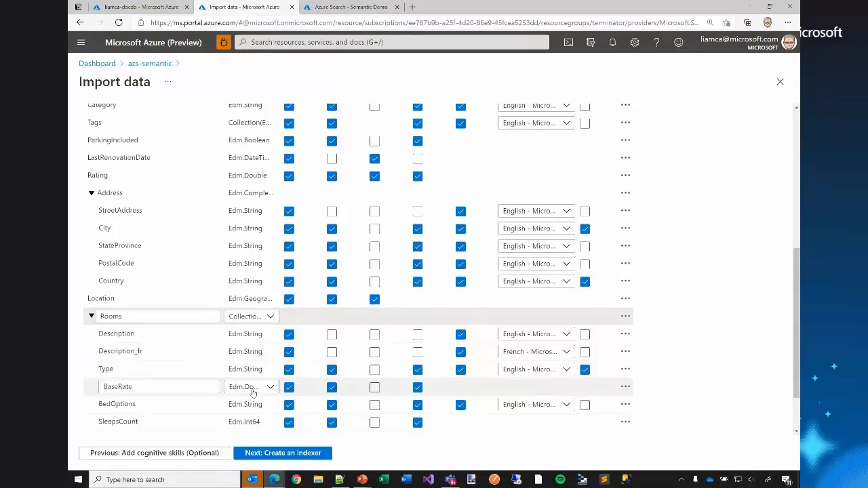
# Accept the default index fields, keep hotels-sample-indexer as the run-once indexer, and submit the import.
pyautogui.scroll(5, 252, 392)
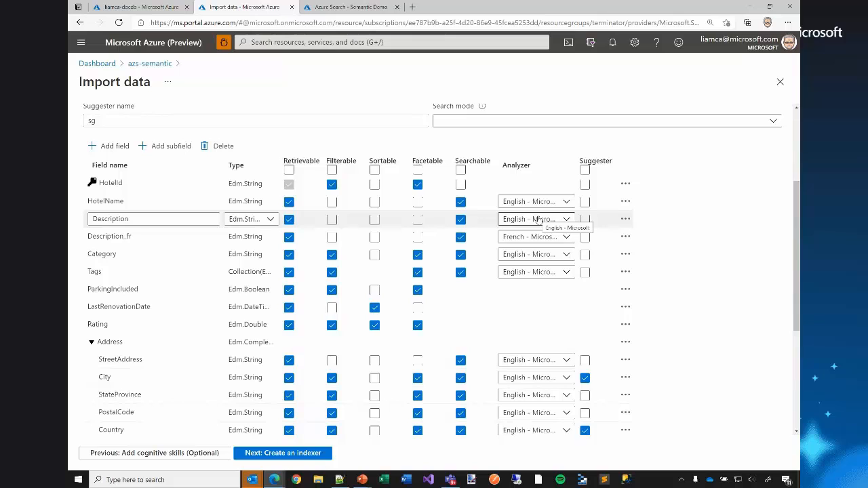
pyautogui.click(277, 453)
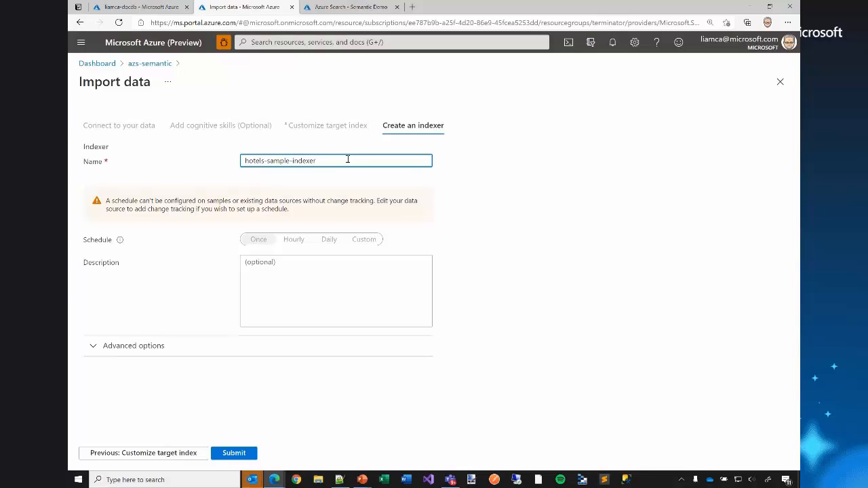
pyautogui.click(233, 453)
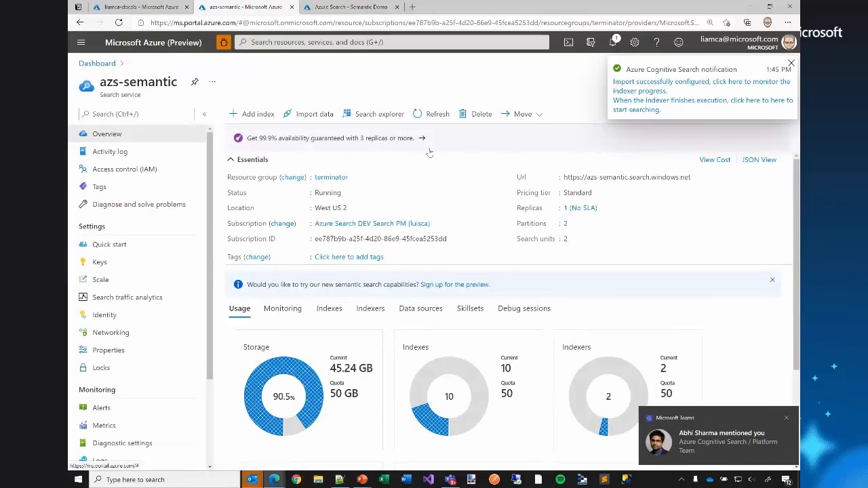
# Dismiss the chat notification and open hotels-sample-index from the search service's list of indexes.
pyautogui.click(784, 418)
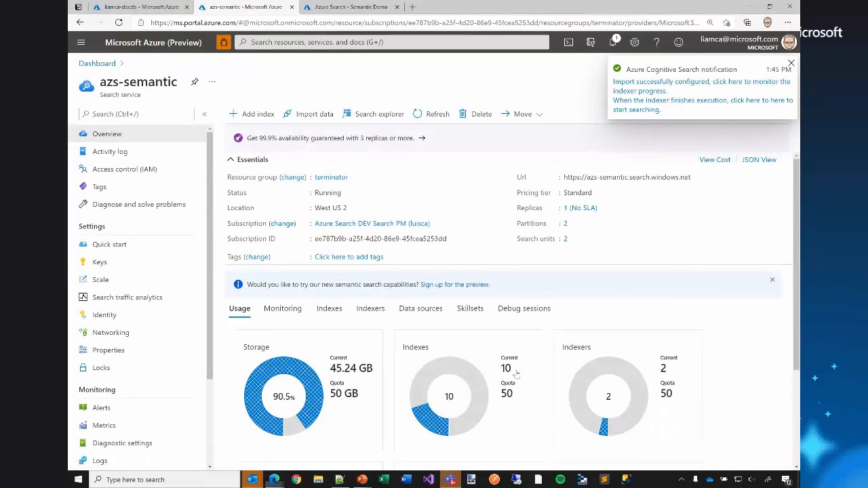
pyautogui.click(331, 309)
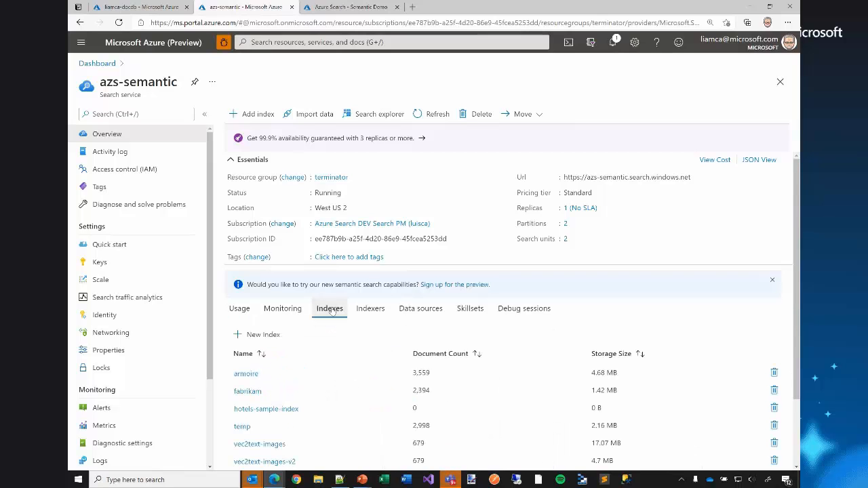
pyautogui.scroll(-1, 330, 307)
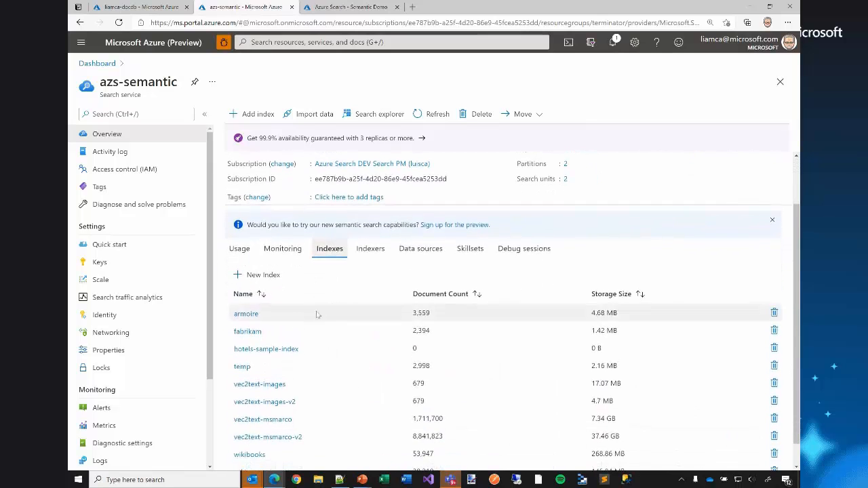
pyautogui.click(253, 350)
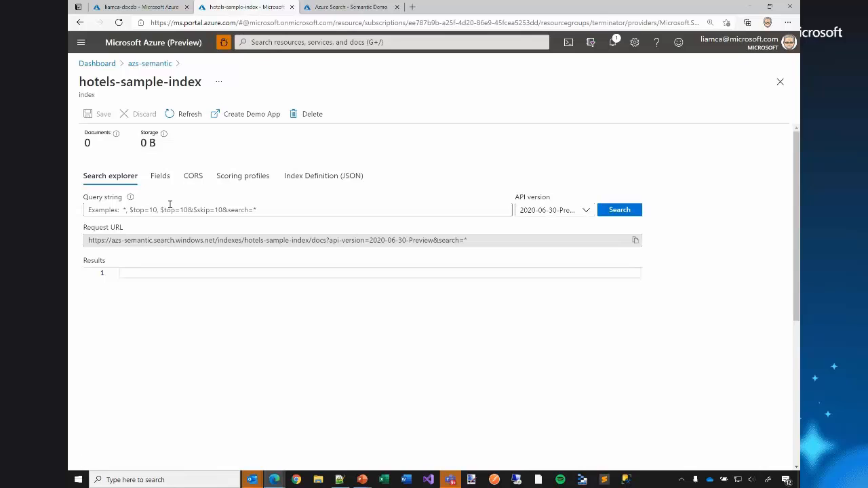
# Search the index for "resort with swimming and fishing" and look over the first returned hotel.
pyautogui.hotkey('alt', 'Tab')
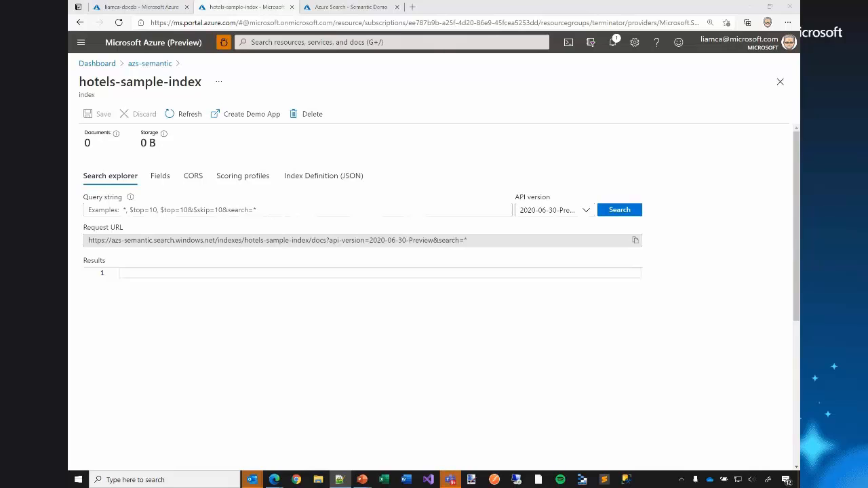
pyautogui.click(300, 208)
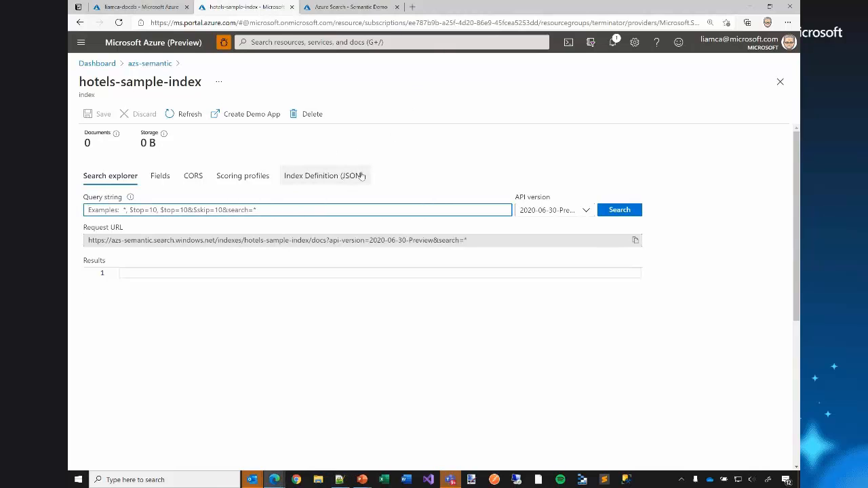
pyautogui.write('resort with swimming and fishing')
pyautogui.hotkey('ctrl', 'Left')
pyautogui.hotkey('ctrl', 'Left')
pyautogui.hotkey('ctrl', 'Left')
pyautogui.hotkey('ctrl', 'Left')
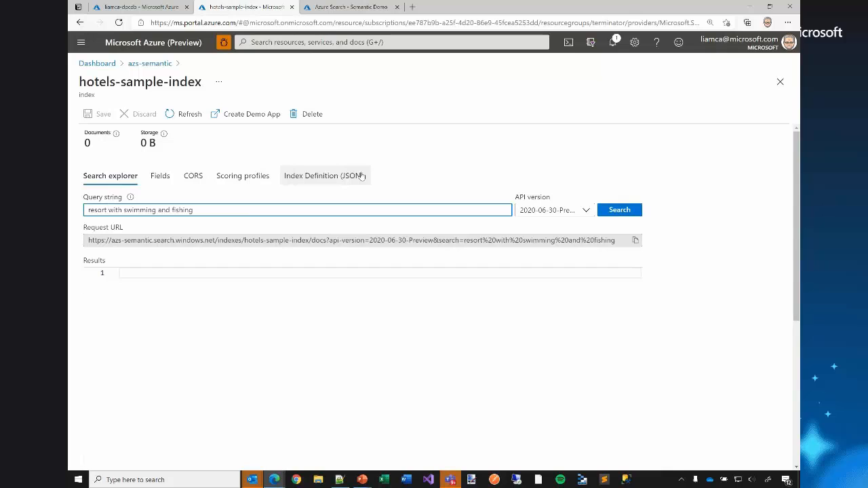
pyautogui.hotkey('ctrl', 'Right')
pyautogui.hotkey('ctrl', 'shift', 'Right')
pyautogui.hotkey('ctrl', 'Right')
pyautogui.hotkey('ctrl', 'shift', 'Right')
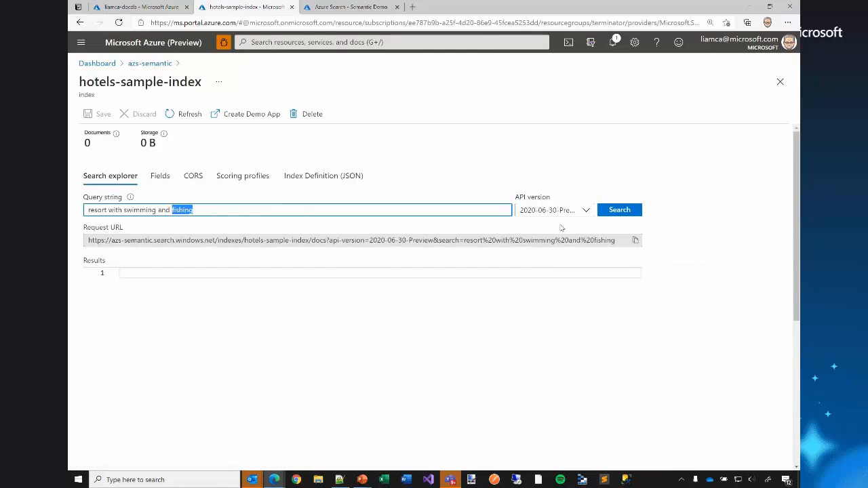
pyautogui.click(601, 215)
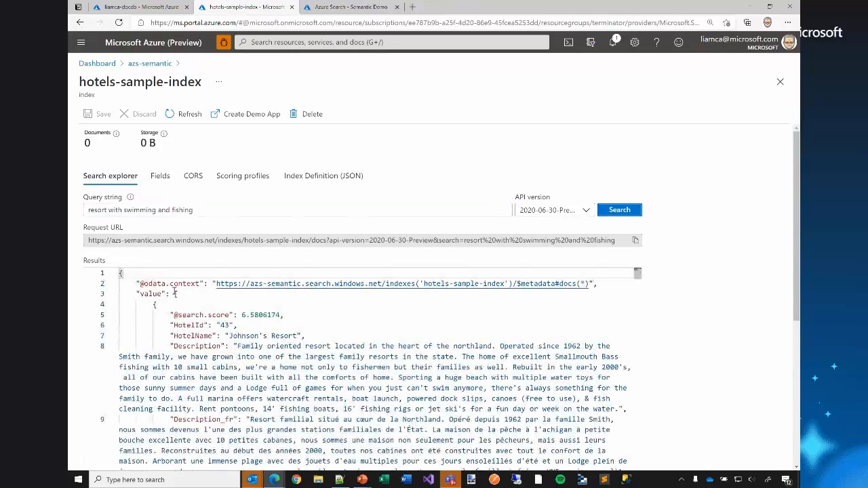
pyautogui.scroll(-1, 270, 336)
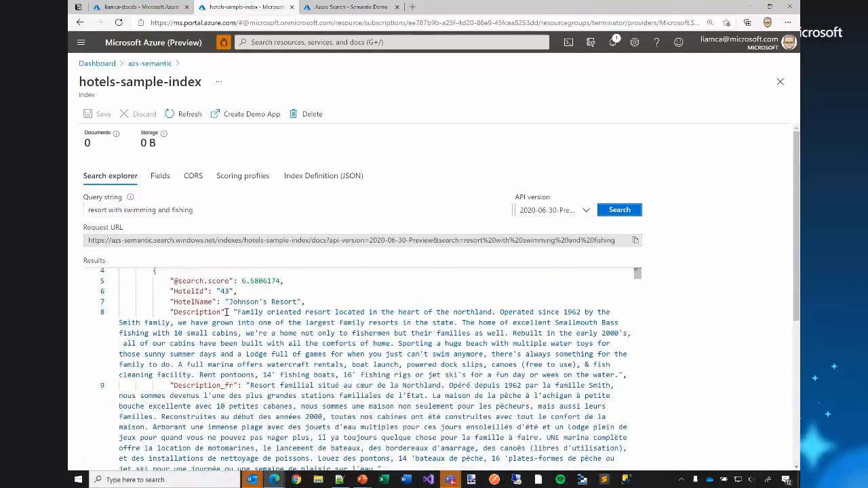
pyautogui.scroll(1, 228, 312)
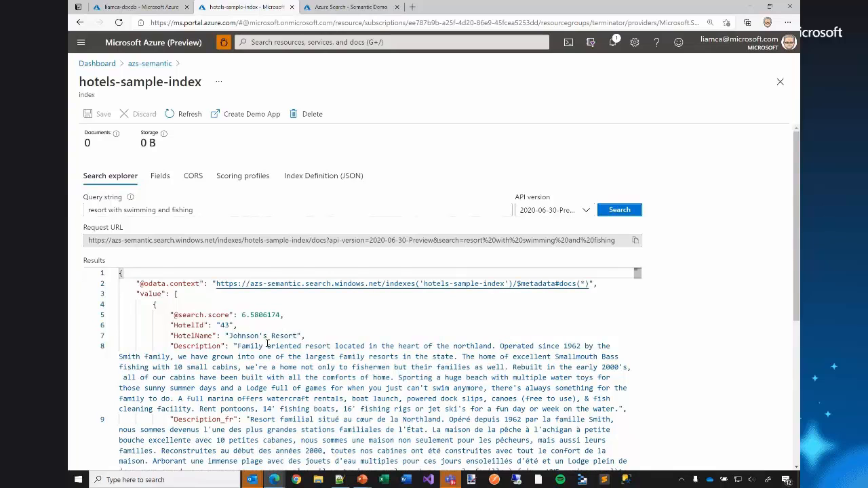
# Add hit highlighting on the Description field to the query with &highlight=Description and rerun the search.
pyautogui.doubleClick(141, 210)
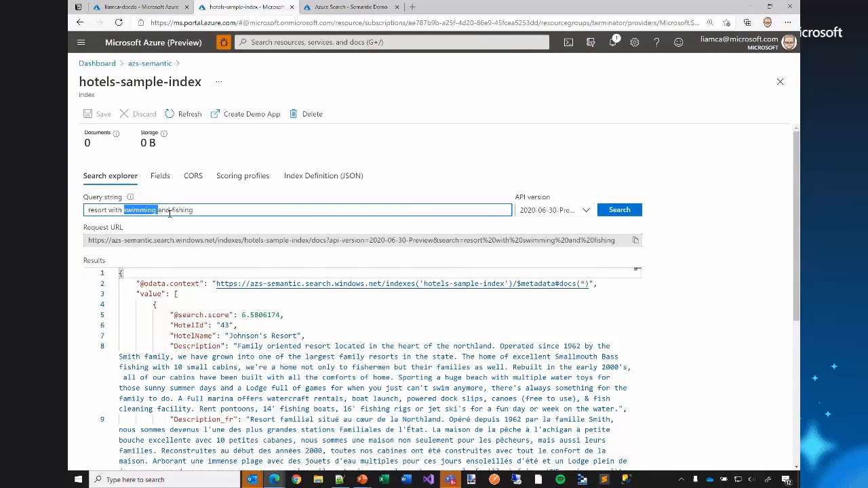
pyautogui.click(175, 210)
pyautogui.write('&highligh')
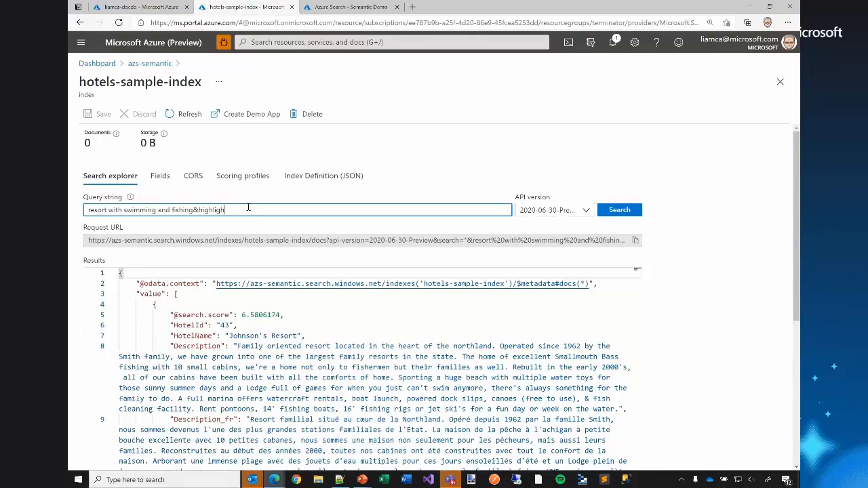
pyautogui.write('t=Description')
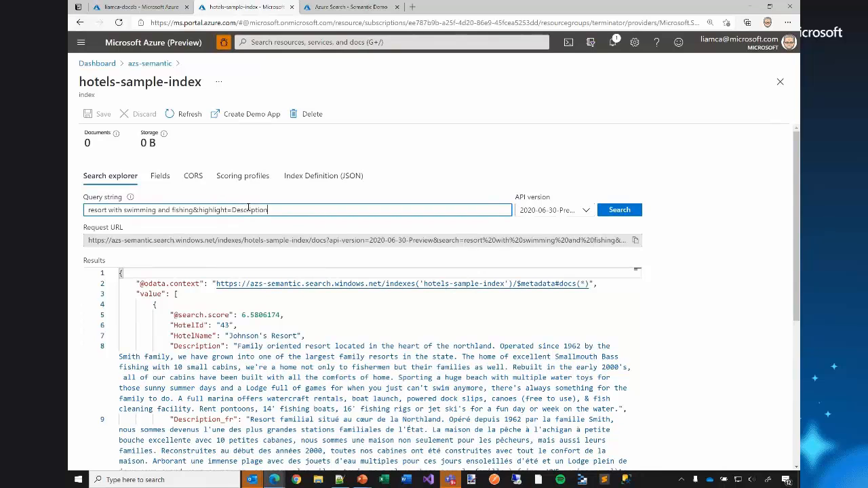
pyautogui.press('Return')
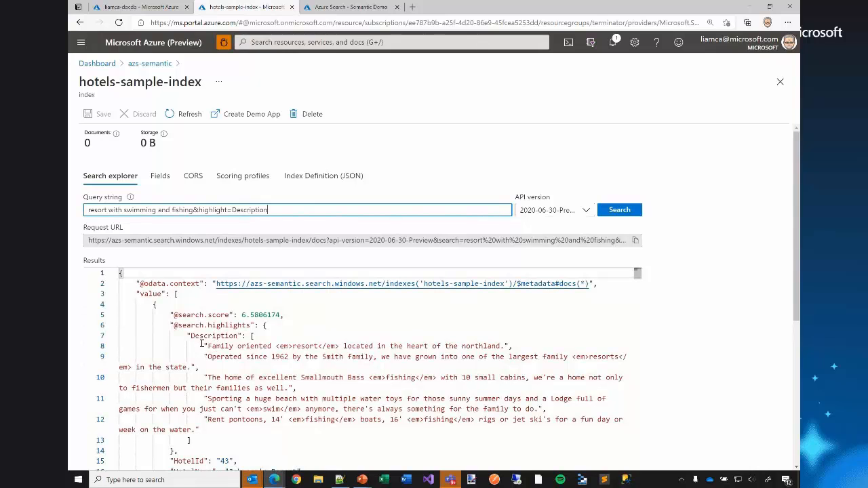
# Examine the highlighted Description passages of the first result and the terms wrapped in em tags.
pyautogui.moveTo(205, 345); pyautogui.dragTo(505, 347)
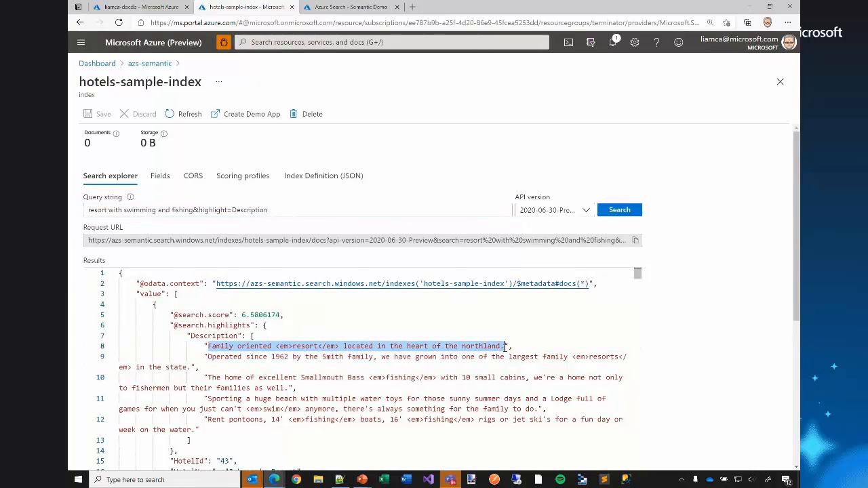
pyautogui.click(208, 358)
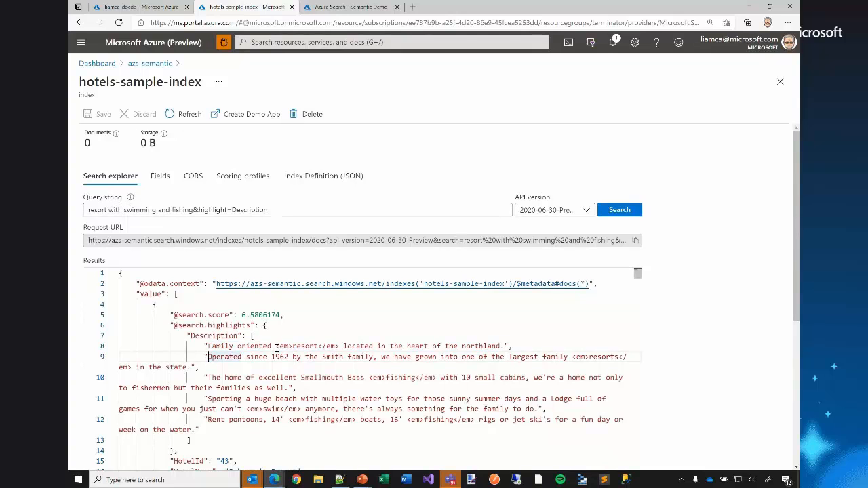
pyautogui.moveTo(276, 347); pyautogui.dragTo(340, 347)
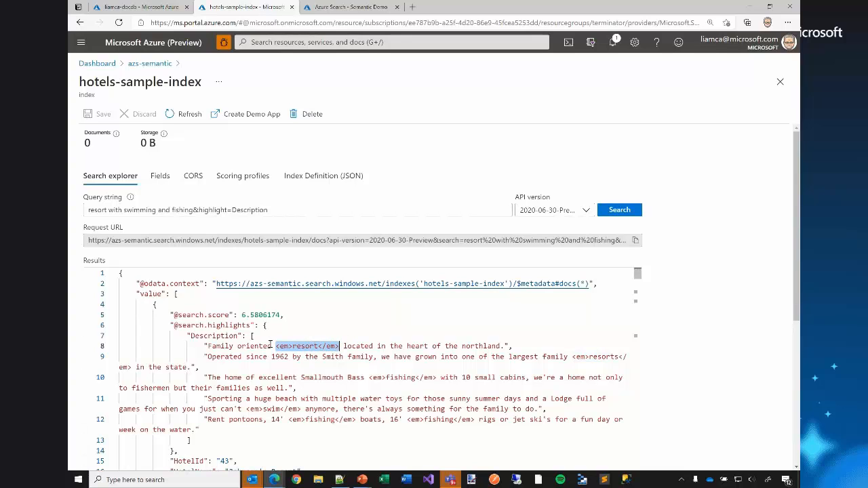
pyautogui.click(290, 388)
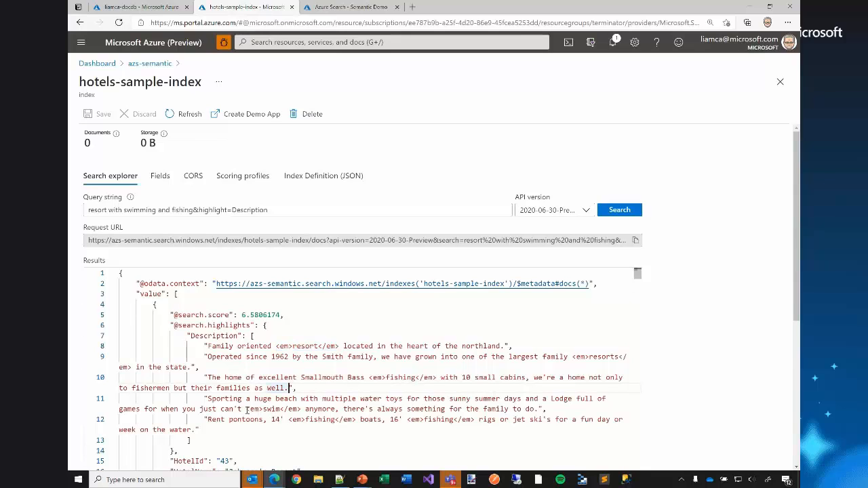
pyautogui.moveTo(245, 409); pyautogui.dragTo(302, 409)
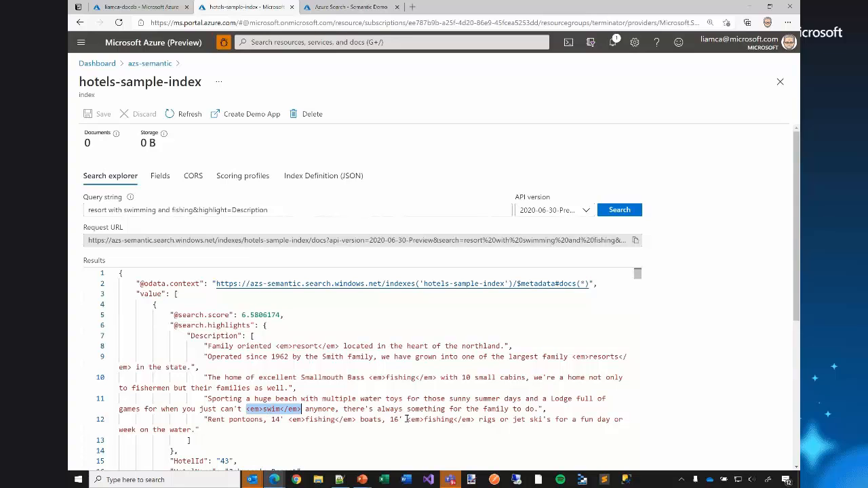
pyautogui.moveTo(406, 419); pyautogui.dragTo(472, 421)
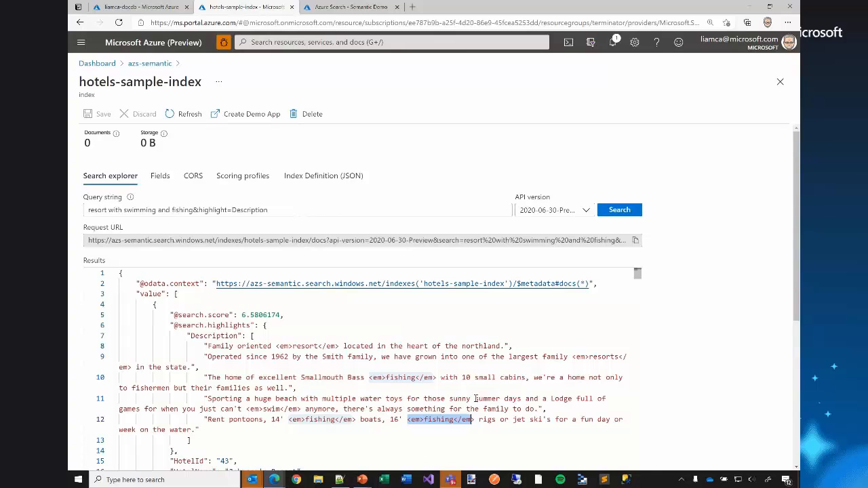
pyautogui.scroll(-2, 372, 367)
pyautogui.scroll(-5, 372, 366)
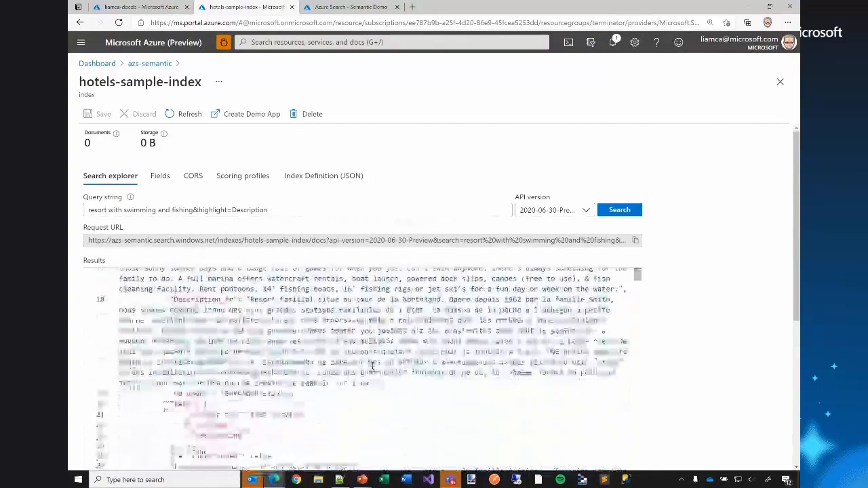
pyautogui.scroll(7, 372, 366)
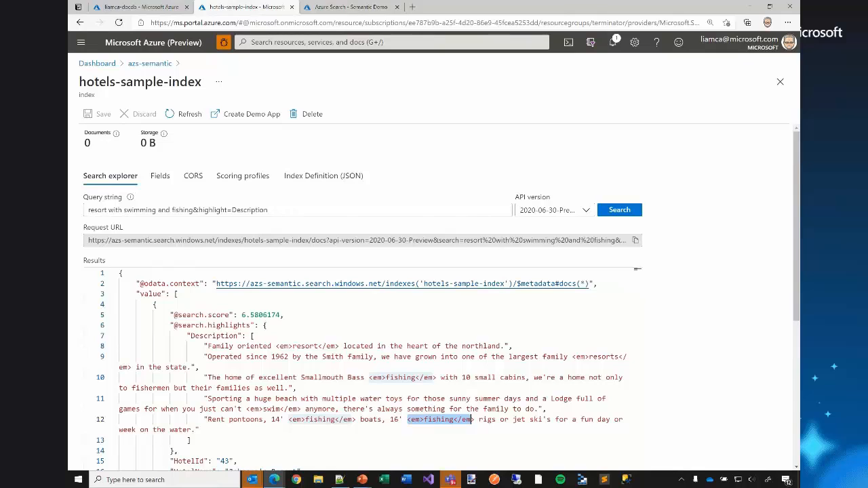
# Replace the query string with "resort with swimming and fishing&highlight=Description&facet=Tags&facet=Category" and check its facet parameters.
pyautogui.hotkey('alt', 'Tab')
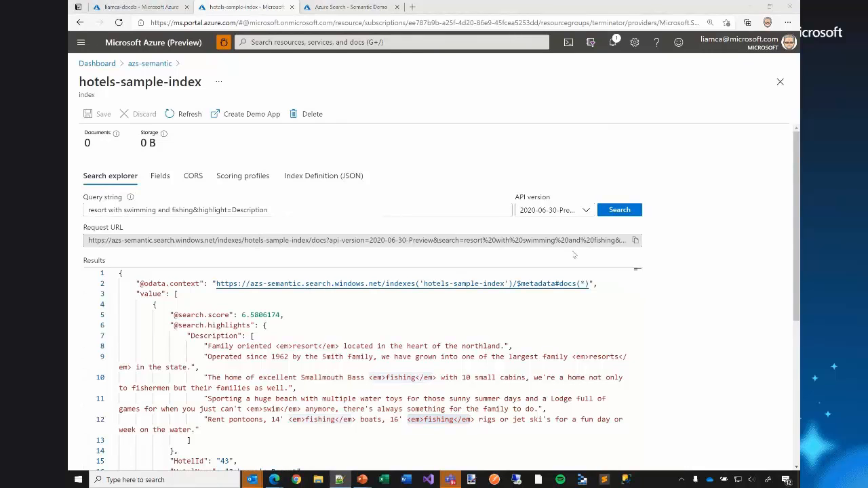
pyautogui.click(373, 212)
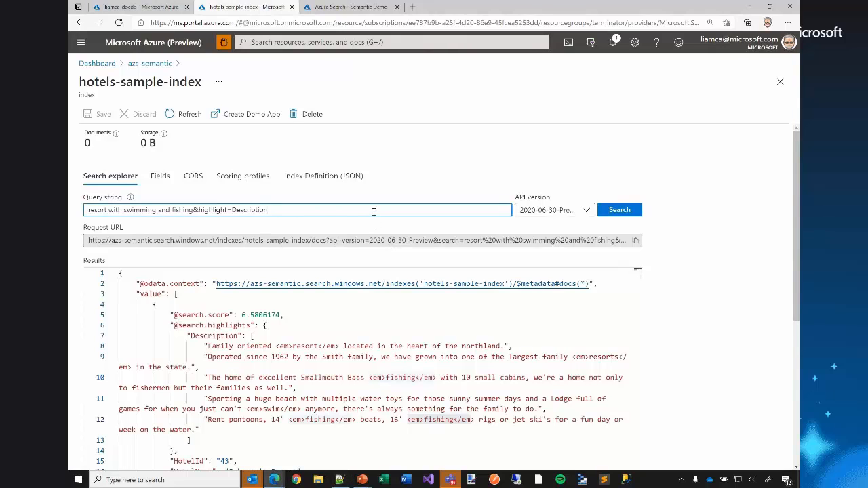
pyautogui.hotkey('ctrl', 'a')
pyautogui.hotkey('ctrl', 'v')
pyautogui.hotkey('ctrl', 'shift', 'Left')
pyautogui.hotkey('ctrl', 'shift', 'Left')
pyautogui.hotkey('ctrl', 'shift', 'Left')
pyautogui.hotkey('ctrl', 'shift', 'Left')
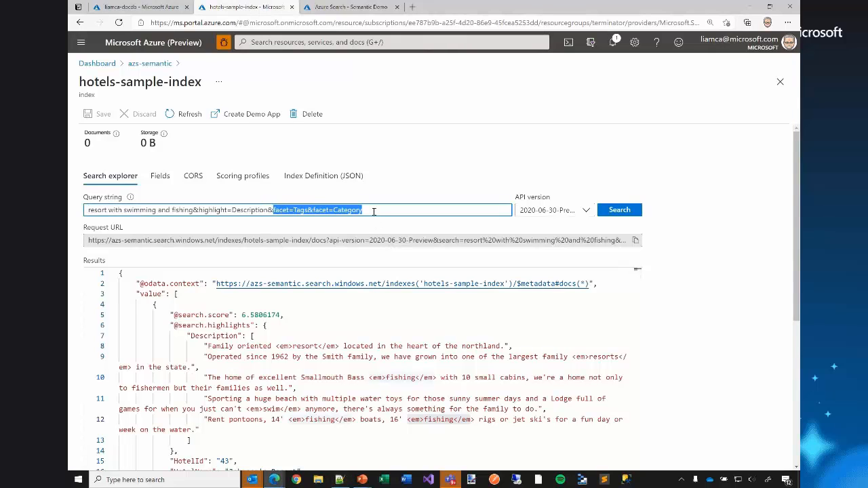
pyautogui.hotkey('shift', 'Left')
pyautogui.press('Right')
pyautogui.hotkey('ctrl', 'Left')
pyautogui.hotkey('ctrl', 'Left')
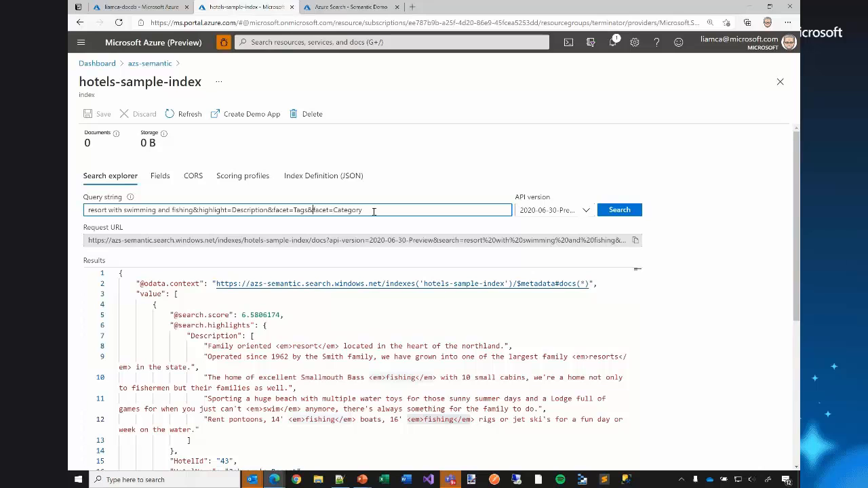
pyautogui.hotkey('ctrl', 'shift', 'Right')
pyautogui.hotkey('ctrl', 'Left')
pyautogui.hotkey('ctrl', 'Left')
pyautogui.hotkey('ctrl', 'Left')
pyautogui.hotkey('ctrl', 'shift', 'Right')
pyautogui.press('End')
pyautogui.hotkey('ctrl', 'shift', 'Left')
# Check the Tags and Category fields in the current first result and run the faceted query.
pyautogui.scroll(-8, 259, 397)
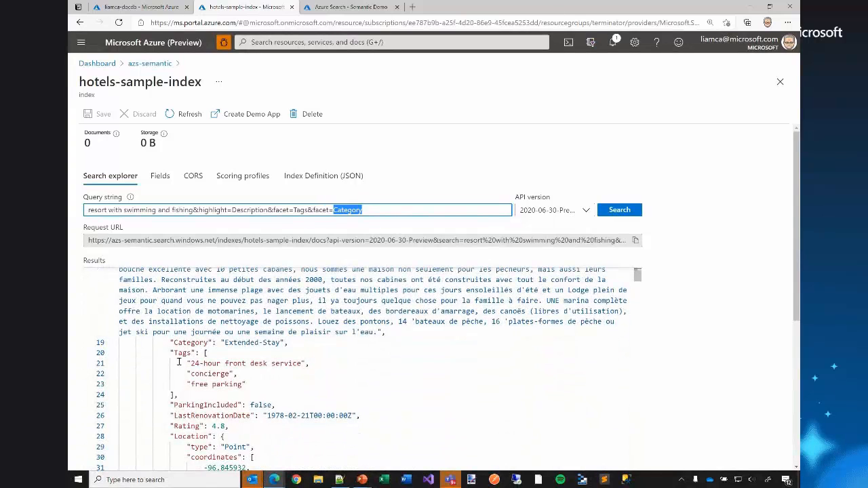
pyautogui.moveTo(174, 353); pyautogui.dragTo(202, 396)
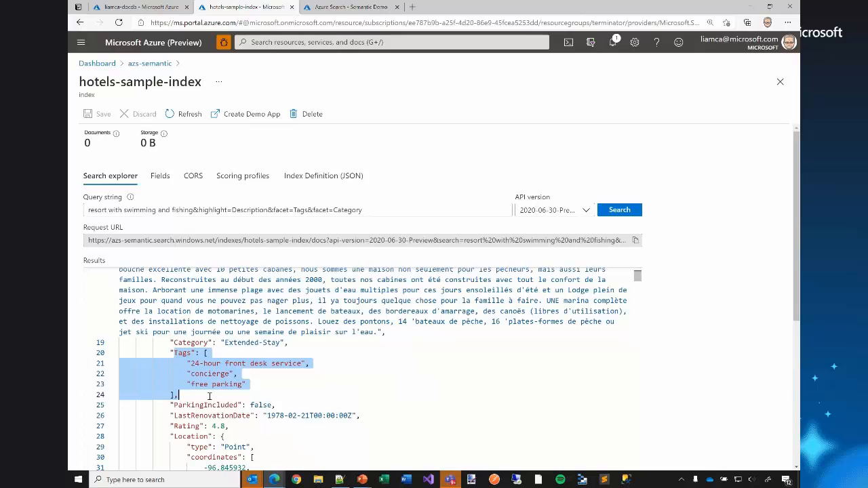
pyautogui.scroll(-2, 210, 396)
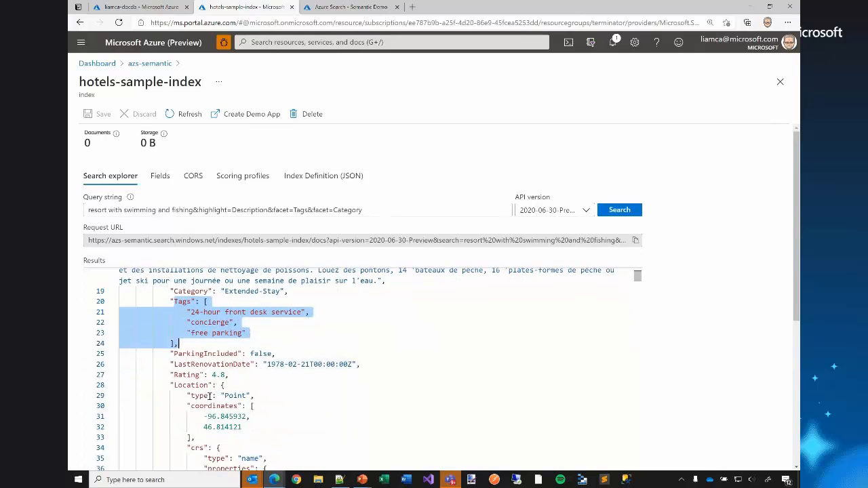
pyautogui.moveTo(280, 290); pyautogui.dragTo(228, 291)
pyautogui.scroll(3, 292, 305)
pyautogui.scroll(3, 292, 305)
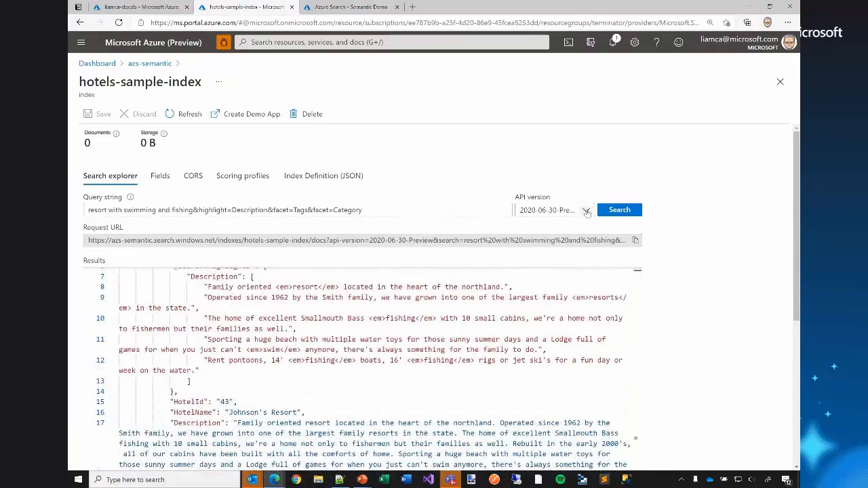
pyautogui.click(619, 210)
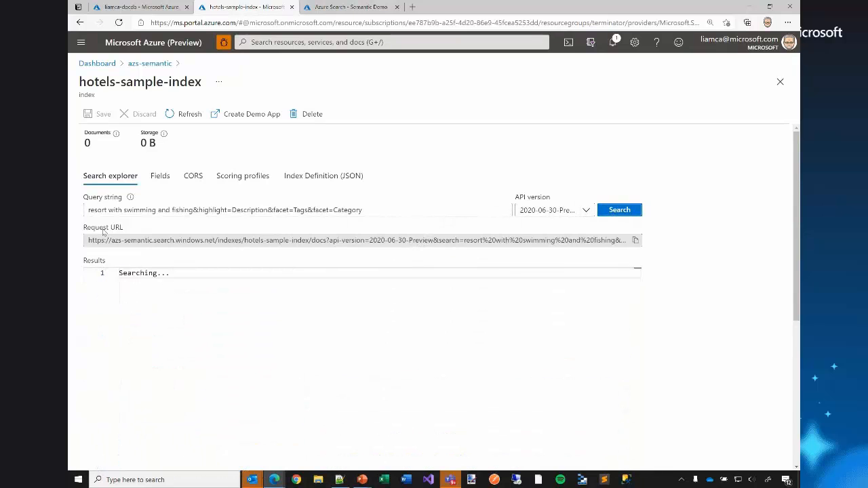
# Compare the search phrase with the Tags facet values and counts returned for it.
pyautogui.click(191, 211)
pyautogui.moveTo(190, 211); pyautogui.dragTo(82, 212)
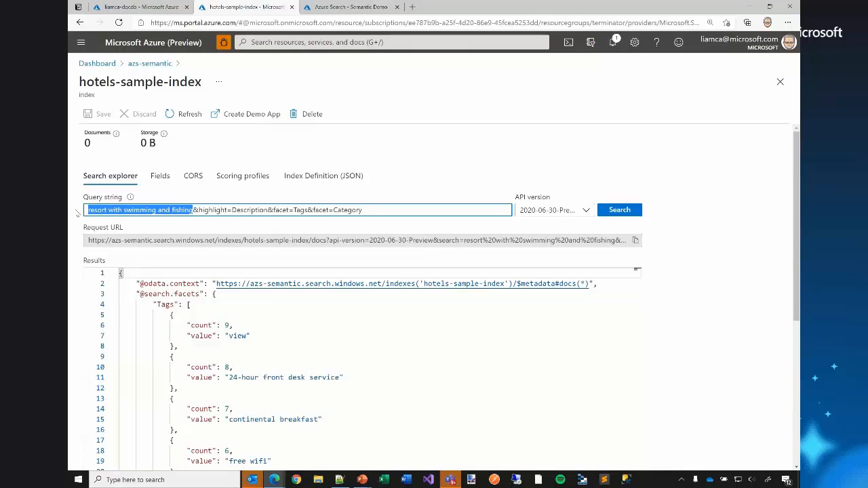
pyautogui.click(250, 335)
pyautogui.moveTo(247, 336); pyautogui.dragTo(225, 335)
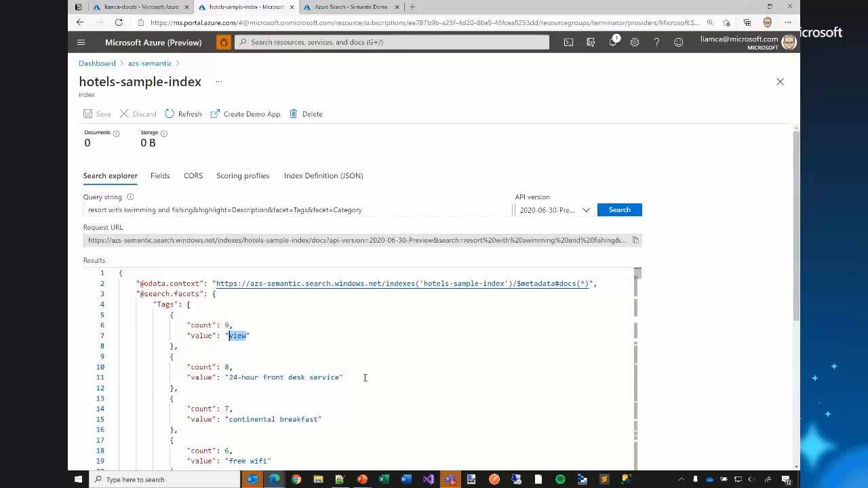
pyautogui.moveTo(364, 377); pyautogui.dragTo(225, 377)
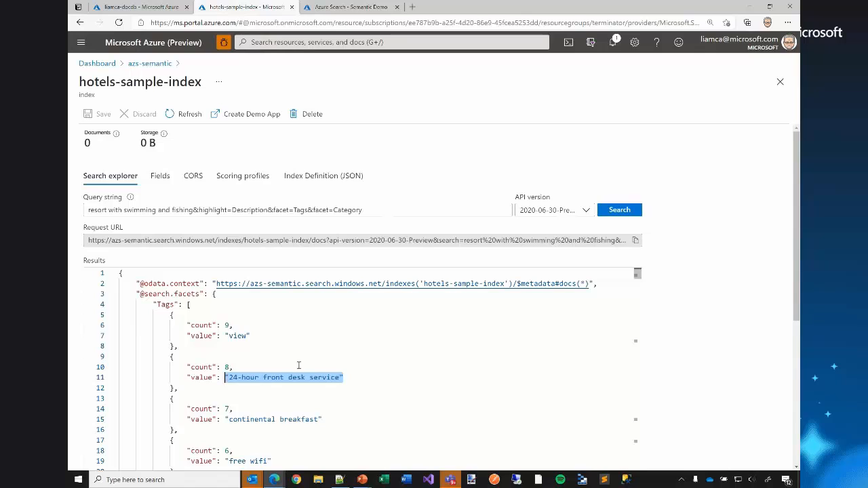
# Examine the Category facet values and counts, focusing on the "Resort and Spa" entry.
pyautogui.scroll(-5, 299, 366)
pyautogui.scroll(-8, 298, 366)
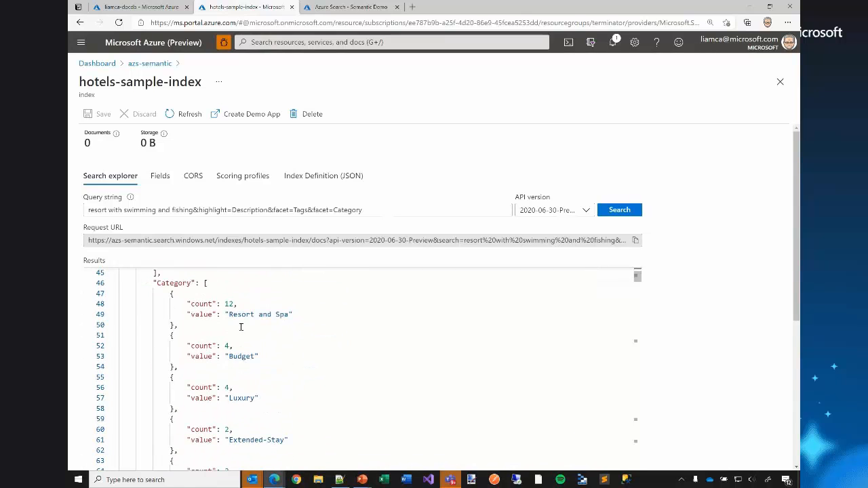
pyautogui.moveTo(300, 318); pyautogui.dragTo(225, 315)
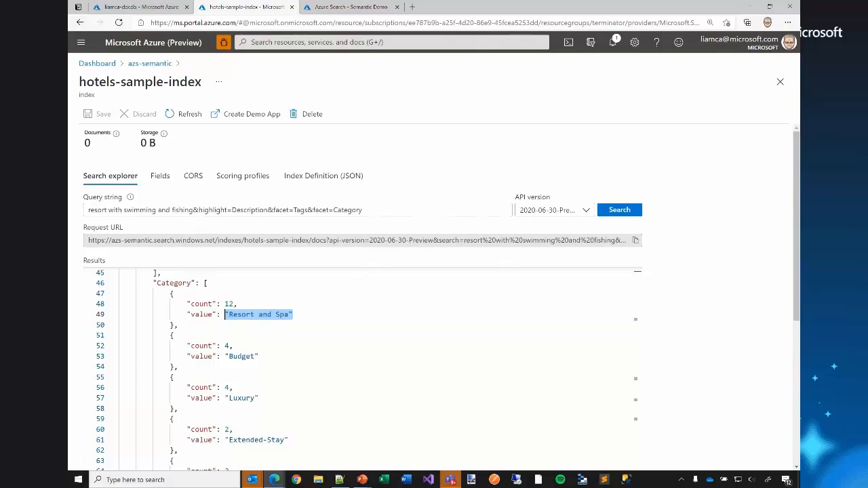
# Set the query string to "resort with swimming and fishing&highlight=Description&facet=Tags&facet=Category&$filter=Category eq 'Suite'" and run it.
pyautogui.hotkey('alt', 'Tab')
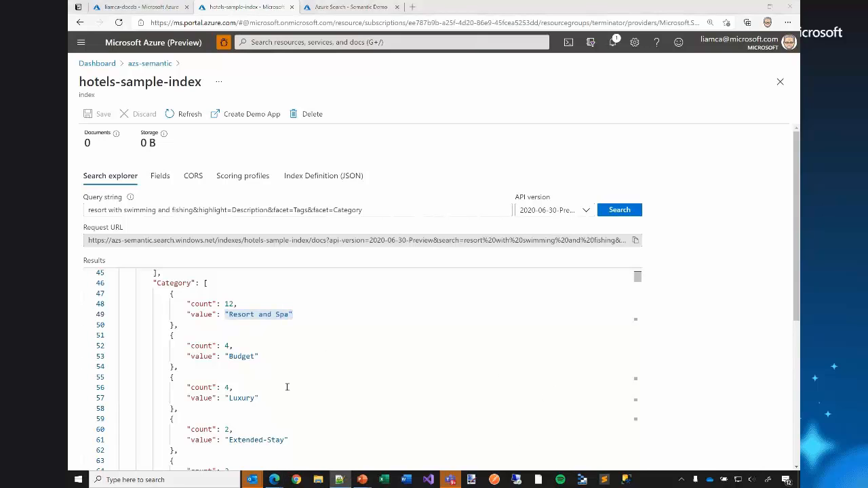
pyautogui.scroll(-3, 274, 431)
pyautogui.click(393, 211)
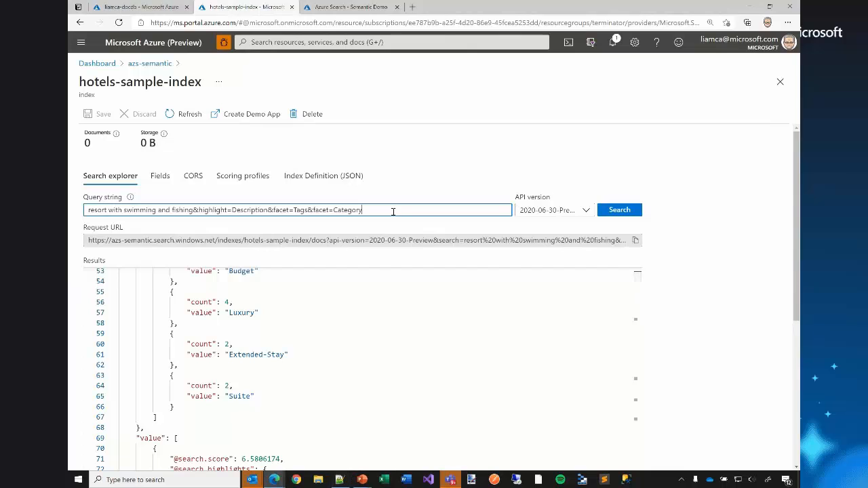
pyautogui.write("&$filter=Category eq 'Suite'")
pyautogui.press('Return')
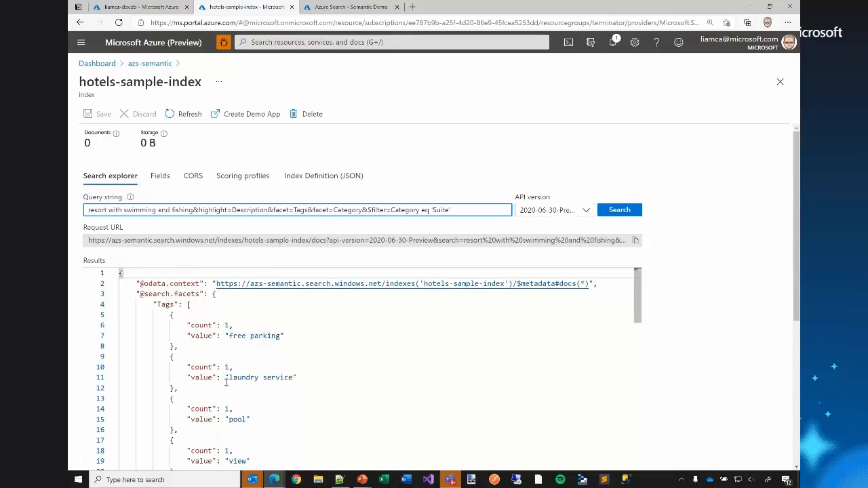
# Review the Tags facets and the Category facet returned for the Suite-filtered query.
pyautogui.scroll(-1, 227, 383)
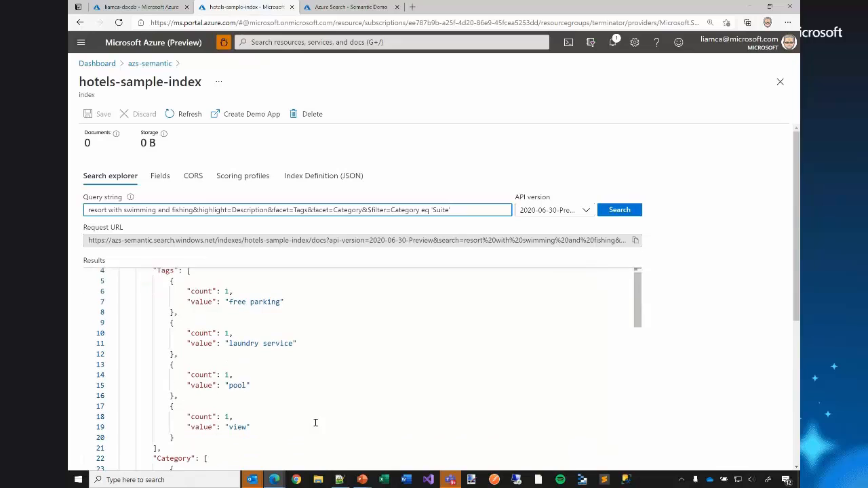
pyautogui.moveTo(224, 302); pyautogui.dragTo(280, 302)
pyautogui.scroll(-1, 307, 306)
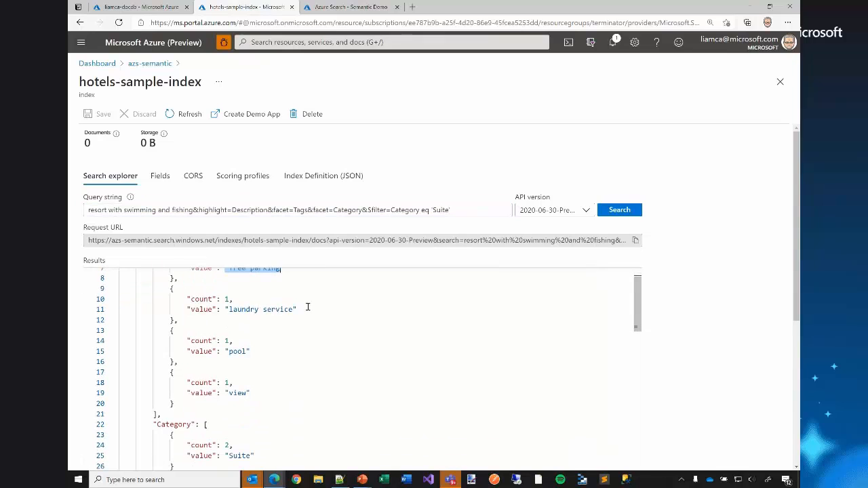
pyautogui.scroll(-2, 307, 306)
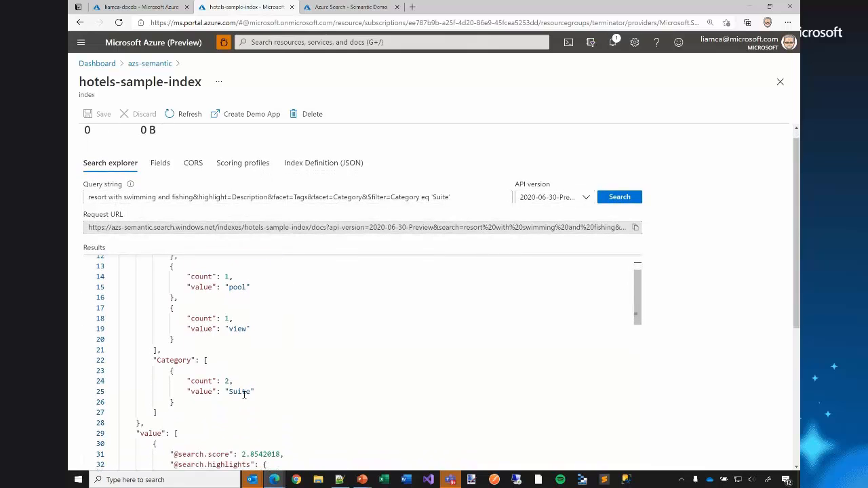
pyautogui.moveTo(255, 392); pyautogui.dragTo(175, 371)
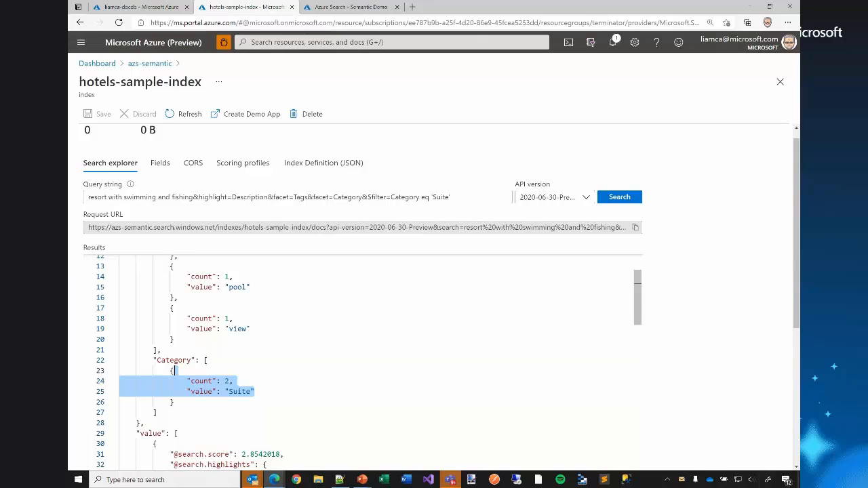
# Replace the facet and category filter parameters after highlight=Description with "&$filter=geo.distance(Location, geography'POINT(-122.335114 47.612839)') le 10".
pyautogui.hotkey('alt', 'Tab')
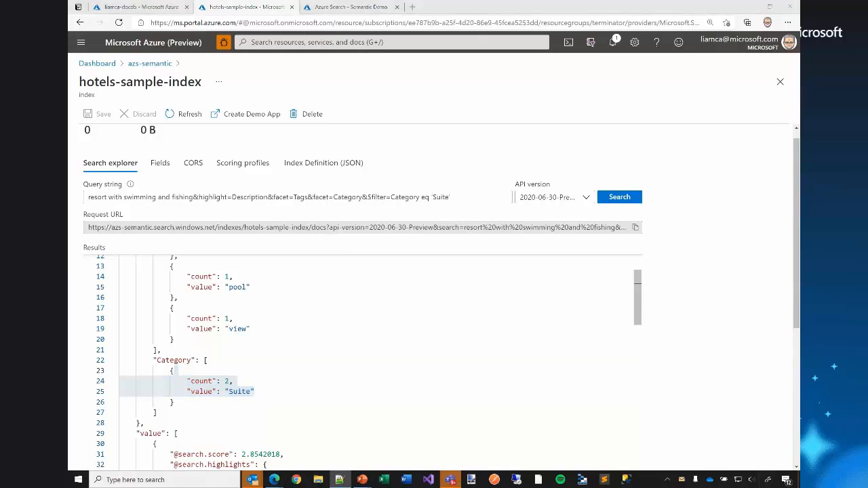
pyautogui.click(269, 197)
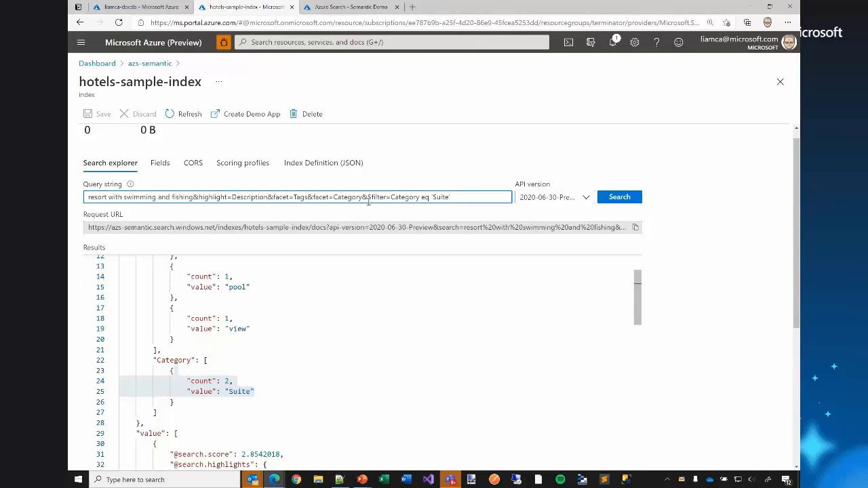
pyautogui.hotkey('shift', 'End')
pyautogui.write("&$filter=geo.distance(Location, geography'POINT(-122.335114 47.612839)') le 10")
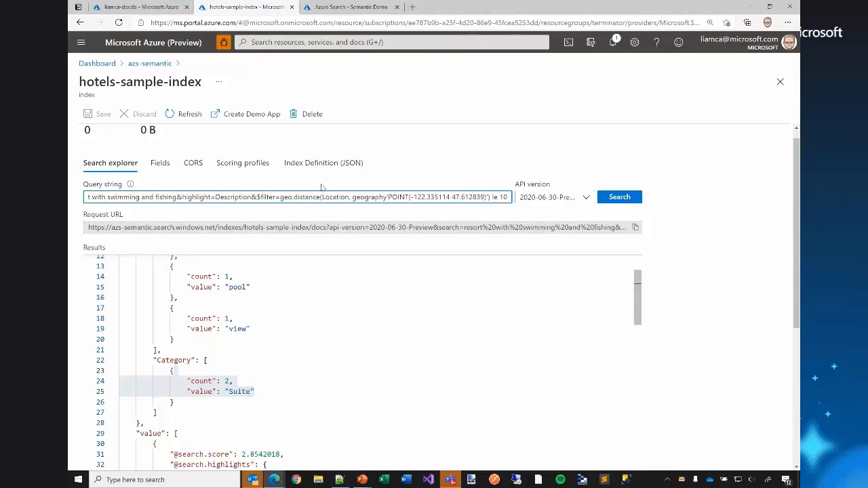
# Check the geo.distance filter's Location argument against the Location field and its coordinates in the current results.
pyautogui.doubleClick(269, 196)
pyautogui.press('Right')
pyautogui.hotkey('shift', 'Right')
pyautogui.hotkey('shift', 'Right')
pyautogui.hotkey('shift', 'Right')
pyautogui.hotkey('shift', 'Right')
pyautogui.hotkey('shift', 'Right')
pyautogui.hotkey('shift', 'Right')
pyautogui.hotkey('shift', 'Right')
pyautogui.hotkey('shift', 'Right')
pyautogui.hotkey('shift', 'Right')
pyautogui.hotkey('shift', 'Right')
pyautogui.hotkey('shift', 'Right')
pyautogui.hotkey('shift', 'Right')
pyautogui.press('Right')
pyautogui.hotkey('shift', 'Right')
pyautogui.hotkey('shift', 'Right')
pyautogui.hotkey('shift', 'Right')
pyautogui.hotkey('shift', 'Right')
pyautogui.hotkey('shift', 'Right')
pyautogui.hotkey('shift', 'Right')
pyautogui.hotkey('shift', 'Right')
pyautogui.hotkey('shift', 'Right')
pyautogui.scroll(-5, 281, 351)
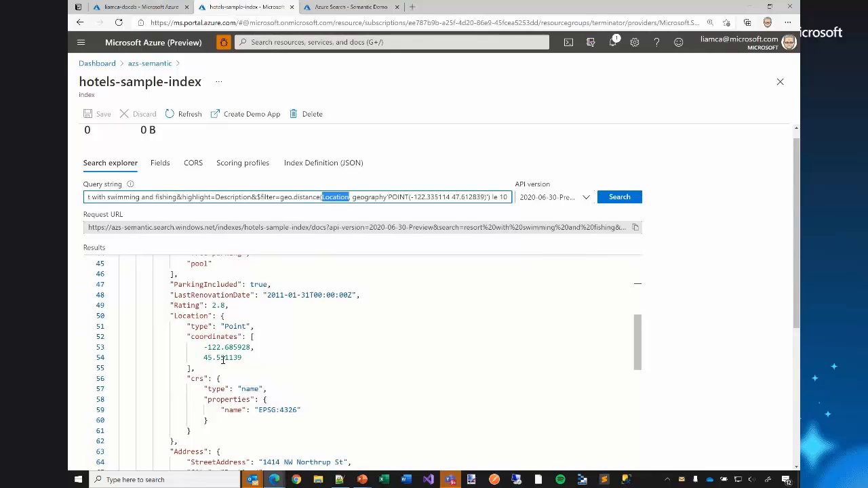
# Check the POINT coordinates and the distance limit of 10 in the geo.distance filter.
pyautogui.click(414, 197)
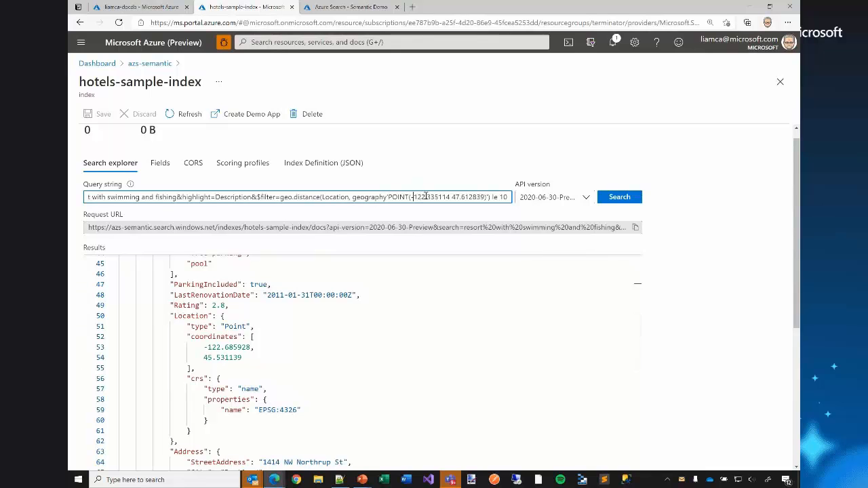
pyautogui.hotkey('ctrl', 'shift', 'Right')
pyautogui.hotkey('ctrl', 'shift', 'Right')
pyautogui.hotkey('ctrl', 'shift', 'Right')
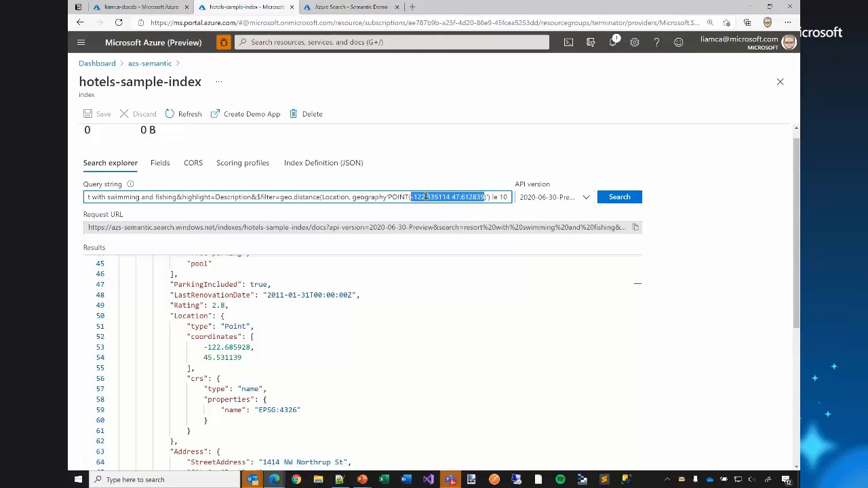
pyautogui.press('End')
pyautogui.hotkey('ctrl', 'shift', 'Left')
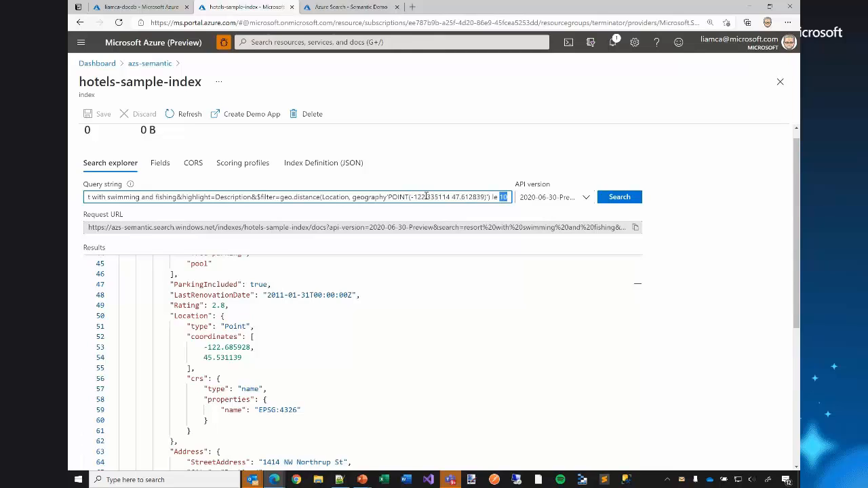
# Run the geo-distance query and look over the returned hotel documents.
pyautogui.click(619, 197)
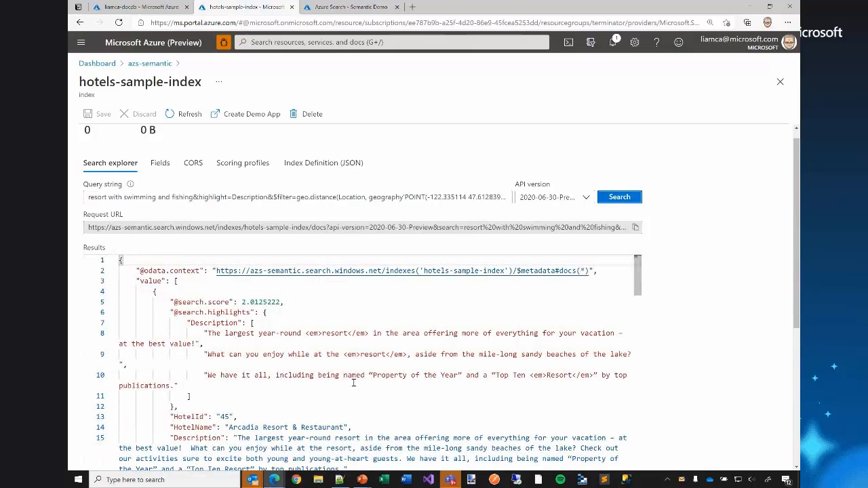
pyautogui.scroll(-1, 353, 383)
pyautogui.scroll(2, 354, 383)
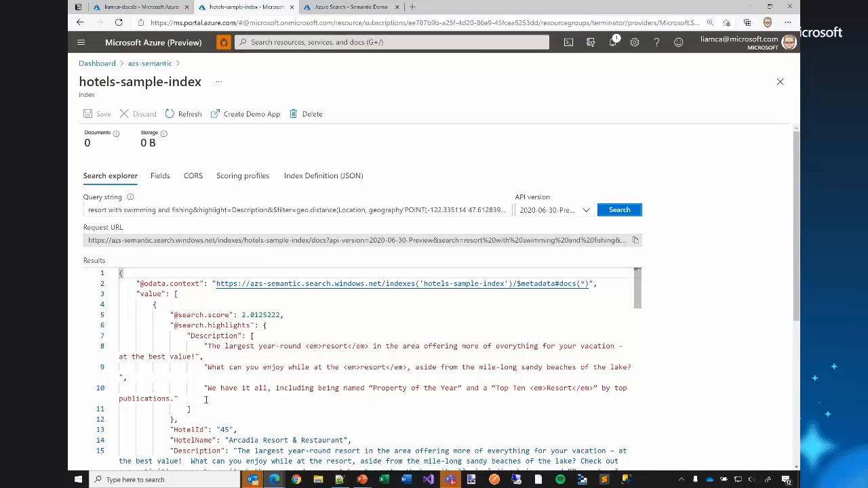
# Switch to the PowerPoint slide show and advance to the "Azure Cognitive Search – Semantic Search Capability" slide.
pyautogui.hotkey('alt', 'Tab')
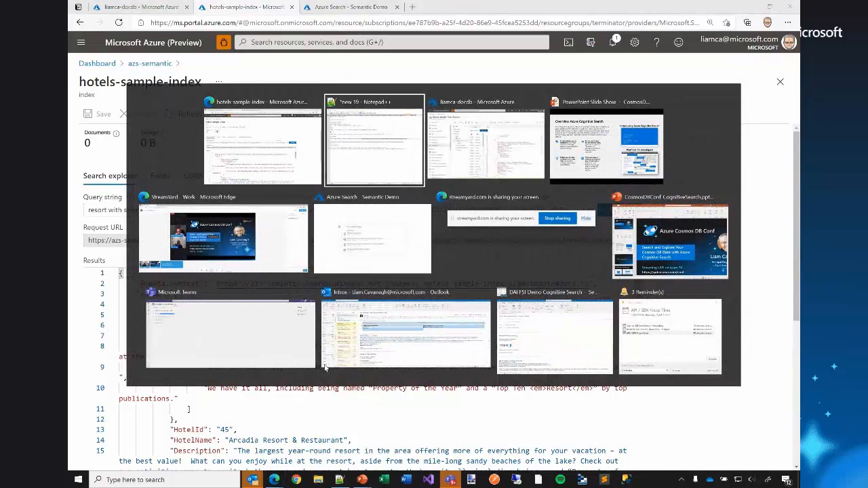
pyautogui.hotkey('alt', 'Tab')
pyautogui.hotkey('alt', 'Tab')
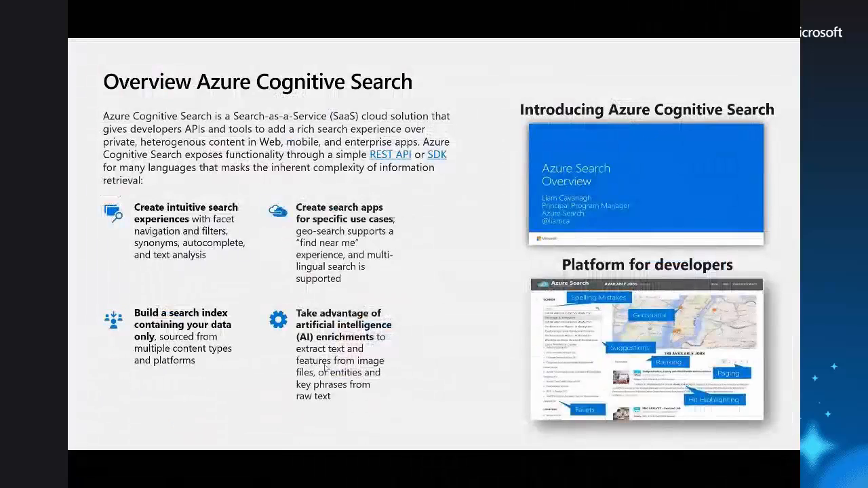
pyautogui.press('Right')
pyautogui.press('Right')
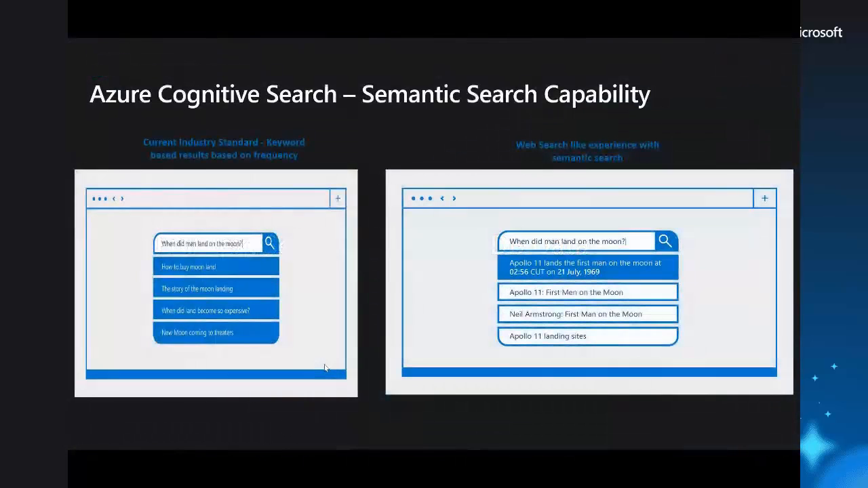
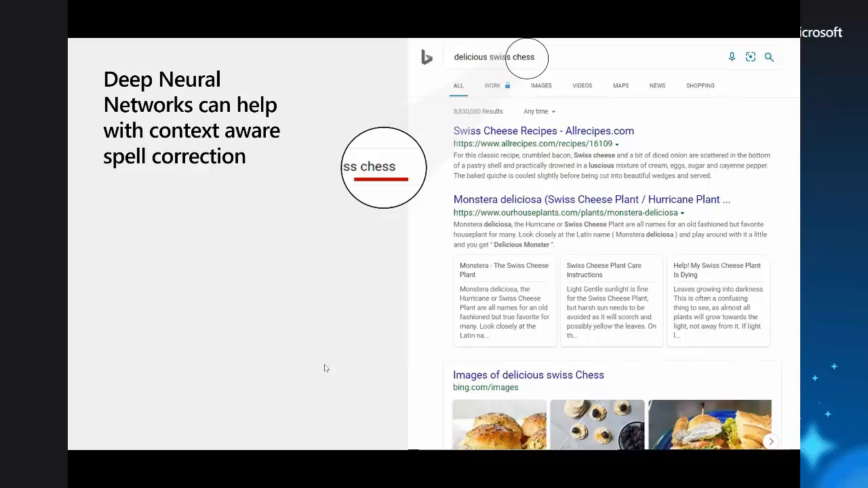
# Advance the slide show to "New Azure Cognitive Search Query Architecture", and switch to the hotels-sample-index page in the Azure portal.
pyautogui.press('Right')
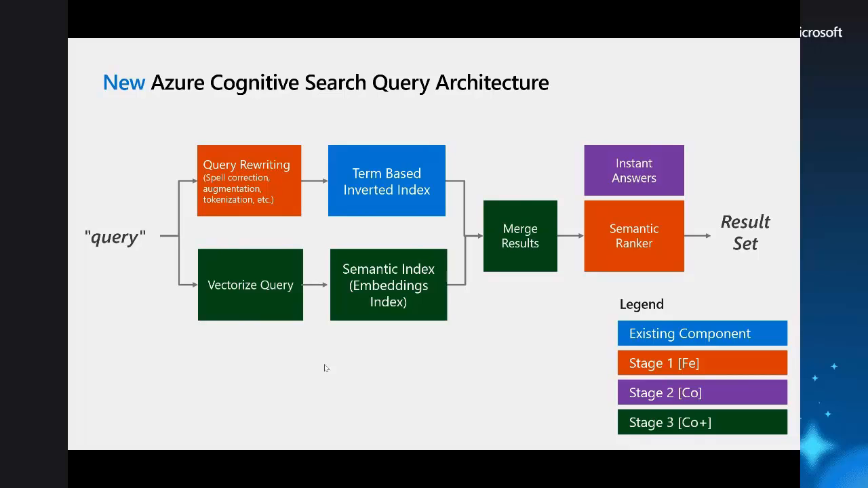
pyautogui.hotkey('alt', 'Tab')
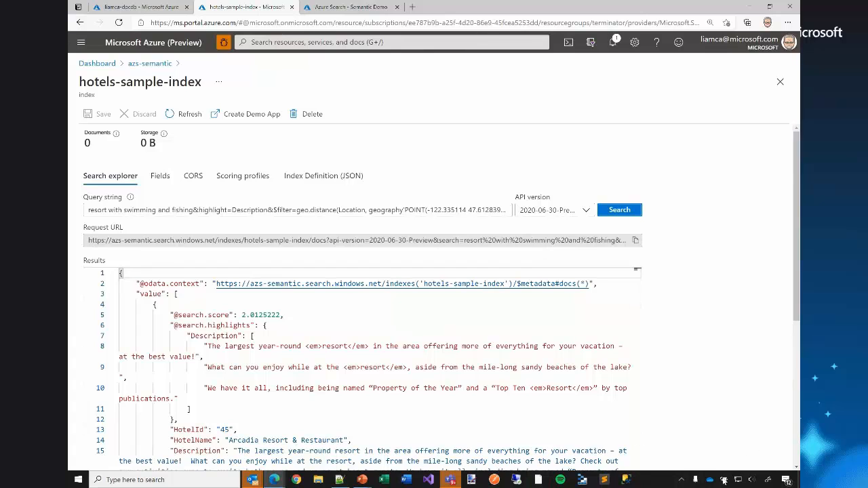
# Replace the query string with the prepared query search=hotel with gym&searchFields=Description&highlight=Description&$select=HotelName,Description.
pyautogui.hotkey('alt', 'Tab')
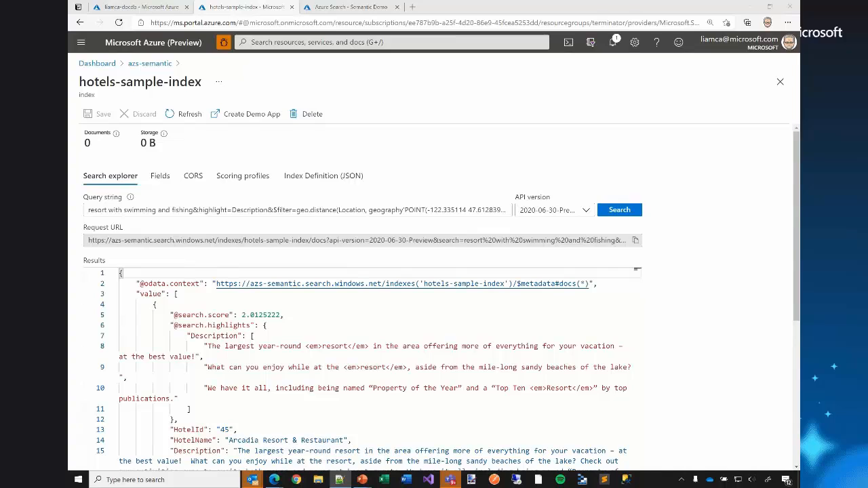
pyautogui.click(386, 211)
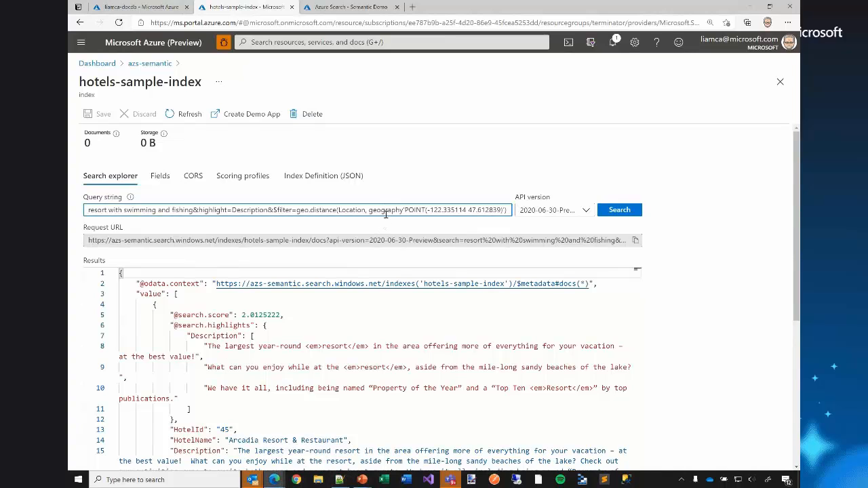
pyautogui.hotkey('ctrl', 'a')
pyautogui.write('search=hotel with gym&searchFields=Description&highlight=Description&$select=HotelName,Description')
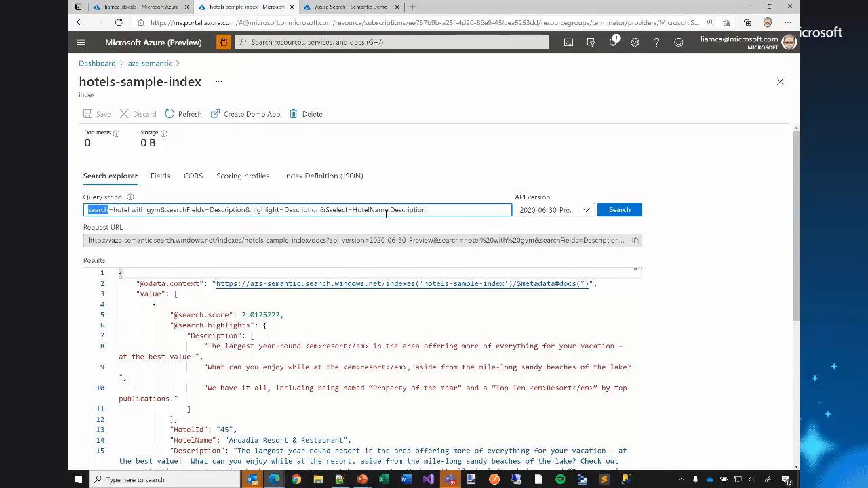
# Review the query string's search phrase and its searchFields, highlight and $select parameters.
pyautogui.press('Left')
pyautogui.hotkey('ctrl', 'shift', 'Right')
pyautogui.hotkey('ctrl', 'shift', 'Right')
pyautogui.hotkey('ctrl', 'shift', 'Right')
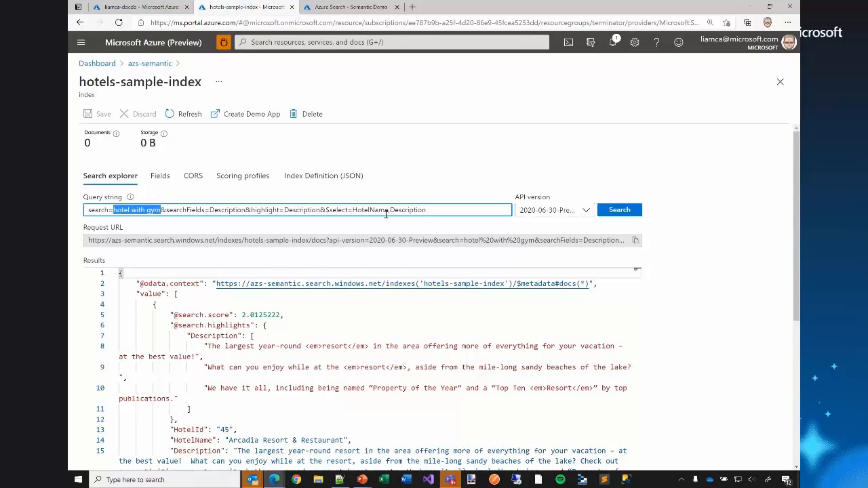
pyautogui.press('Right')
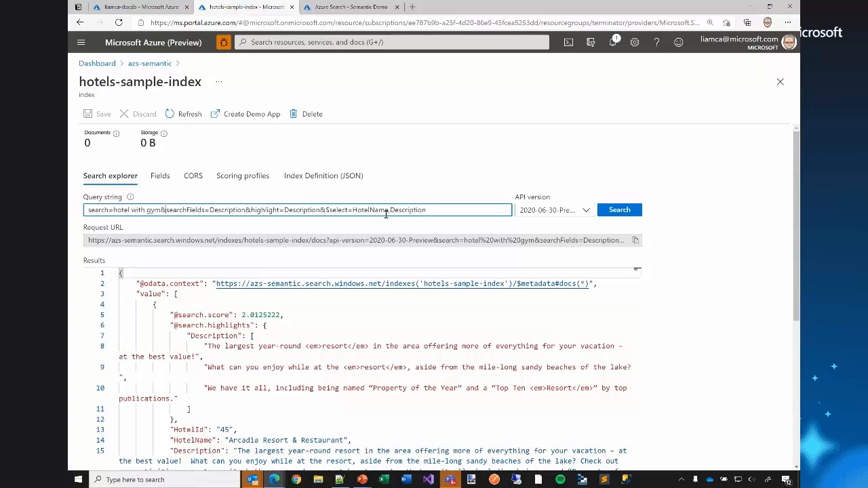
pyautogui.hotkey('ctrl', 'shift', 'Right')
pyautogui.press('Right')
pyautogui.hotkey('ctrl', 'shift', 'Right')
pyautogui.press('End')
pyautogui.hotkey('ctrl', 'shift', 'Left')
pyautogui.hotkey('ctrl', 'shift', 'Left')
pyautogui.hotkey('ctrl', 'shift', 'Left')
pyautogui.click(462, 210)
# Run the full-text query and compare the highlighted terms in the first result with the wording of its Description.
pyautogui.click(609, 211)
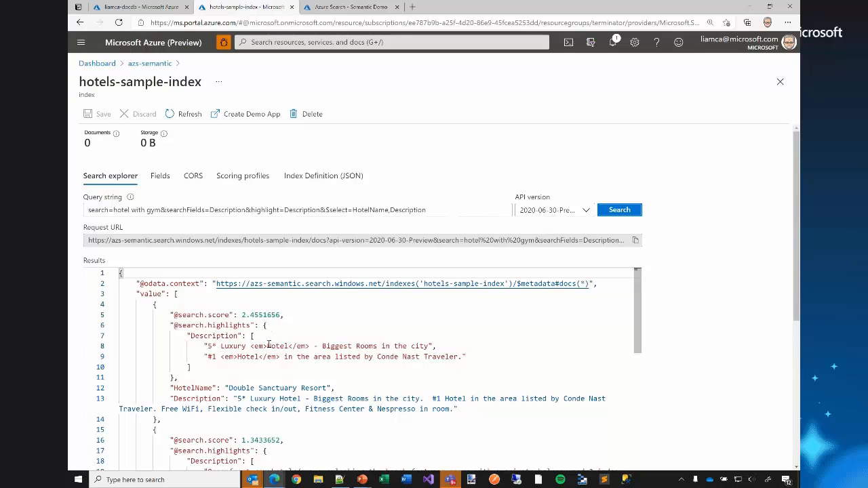
pyautogui.moveTo(267, 346); pyautogui.dragTo(285, 346)
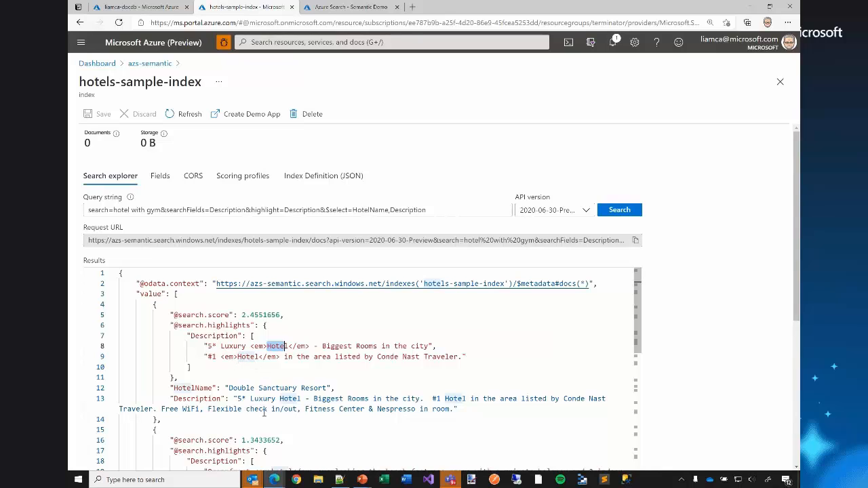
pyautogui.doubleClick(326, 407)
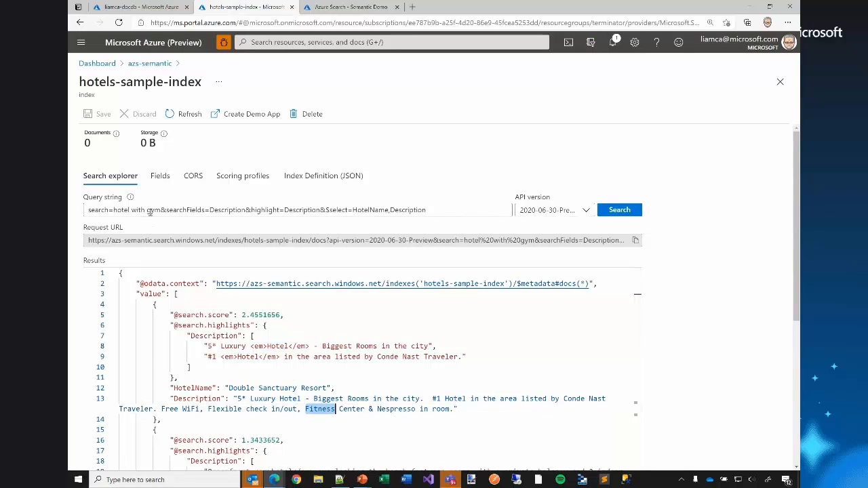
# Replace the query string with the prepared search=hotel with gym&searchFields=Description&$select=HotelName,Description&queryType=semantic&queryLanguage=en-us&speller=lexicon.
pyautogui.click(340, 479)
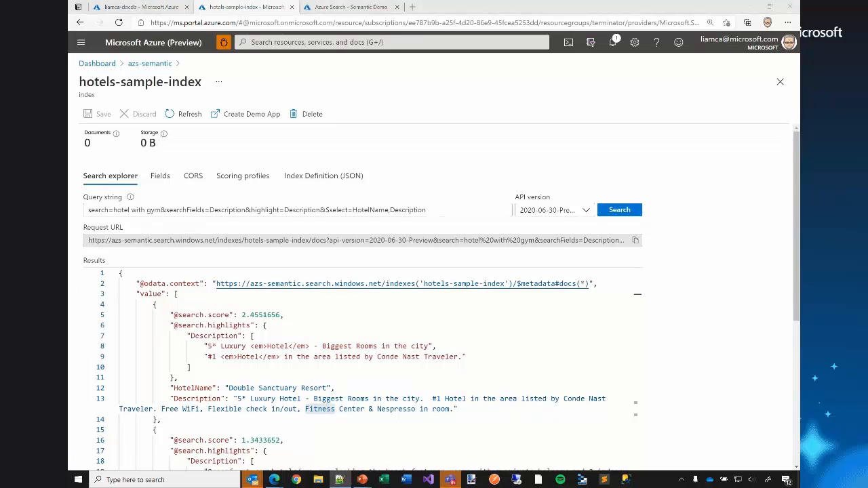
pyautogui.click(475, 210)
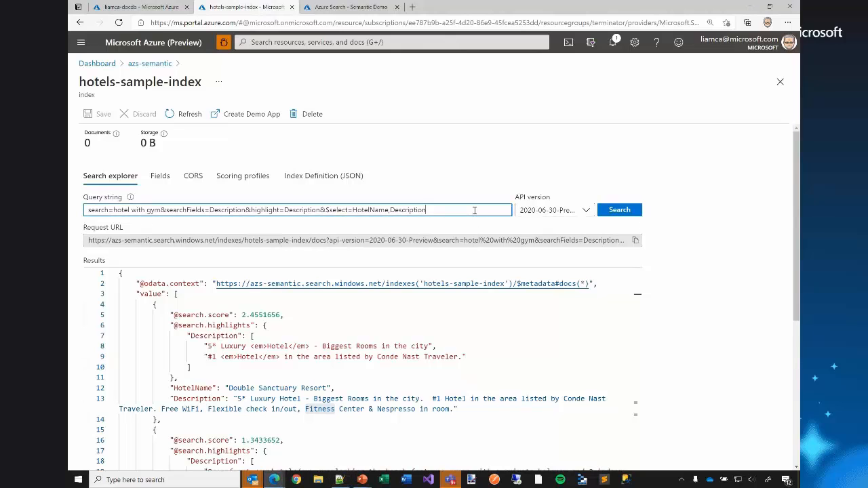
pyautogui.hotkey('ctrl', 'a')
pyautogui.hotkey('ctrl', 'v')
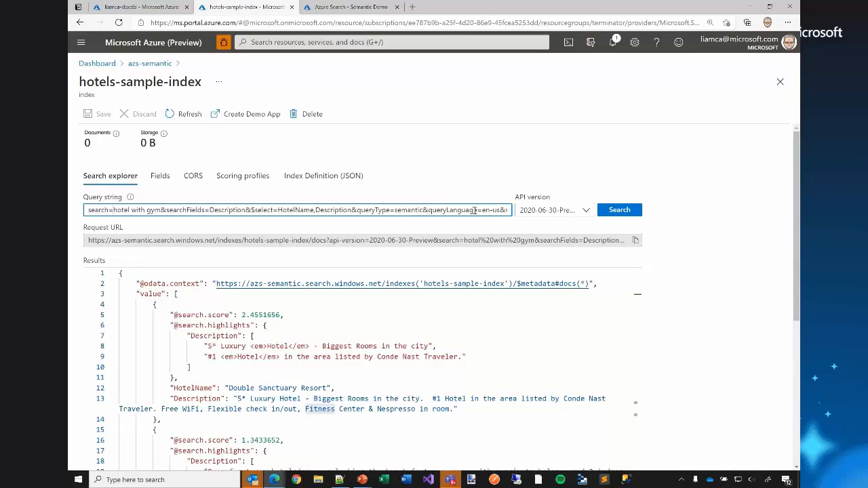
# Review the semantic query's search phrase, field parameters, queryType, queryLanguage and speller settings.
pyautogui.hotkey('ctrl', 'shift', 'Right')
pyautogui.hotkey('ctrl', 'shift', 'Right')
pyautogui.hotkey('ctrl', 'shift', 'Right')
pyautogui.press('Right')
pyautogui.hotkey('ctrl', 'shift', 'Right')
pyautogui.press('Right')
pyautogui.hotkey('ctrl', 'shift', 'Right')
pyautogui.press('Right')
pyautogui.hotkey('ctrl', 'shift', 'Right')
pyautogui.press('Right')
pyautogui.click(482, 211)
pyautogui.press('Right')
pyautogui.press('Right')
pyautogui.press('Right')
pyautogui.press('Right')
pyautogui.press('Right')
pyautogui.press('Right')
pyautogui.press('Right')
pyautogui.press('Right')
pyautogui.press('Right')
pyautogui.press('Right')
pyautogui.press('Right')
pyautogui.press('Right')
pyautogui.press('Right')
pyautogui.press('Right')
pyautogui.press('Right')
pyautogui.press('Right')
pyautogui.press('Right')
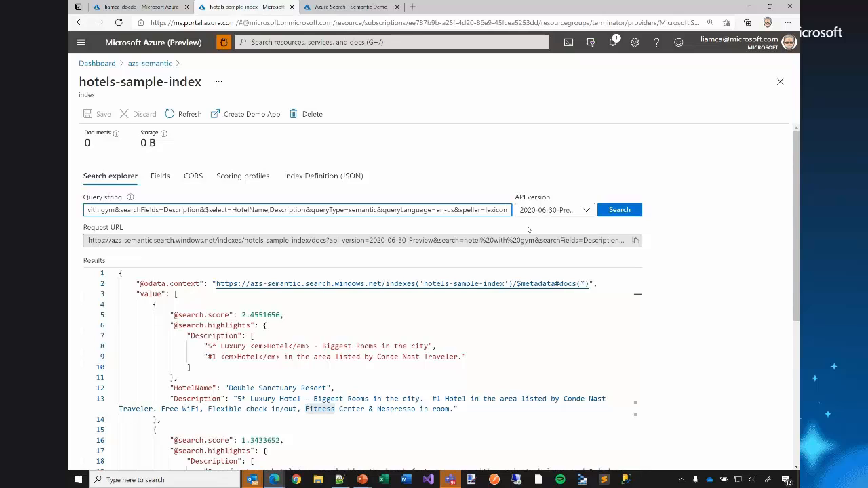
# Run the semantic query and examine the reranker scores, captions and descriptions of the returned hotels for gym-related wording.
pyautogui.click(615, 209)
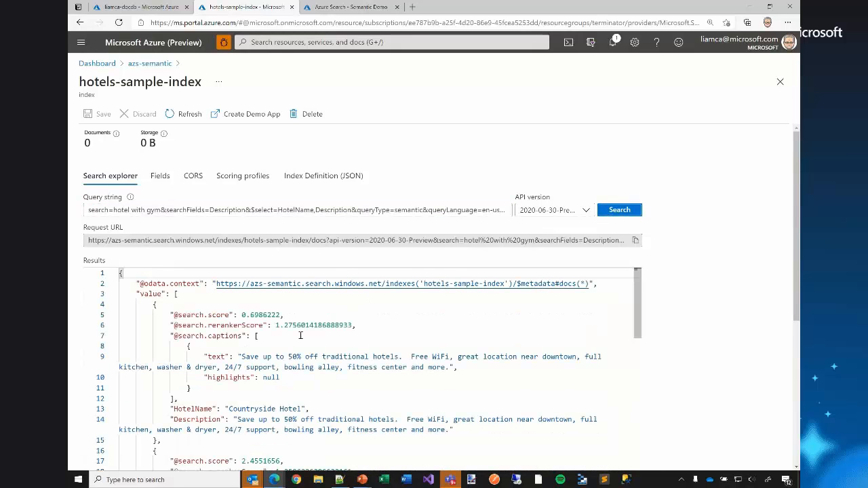
pyautogui.scroll(-1, 300, 335)
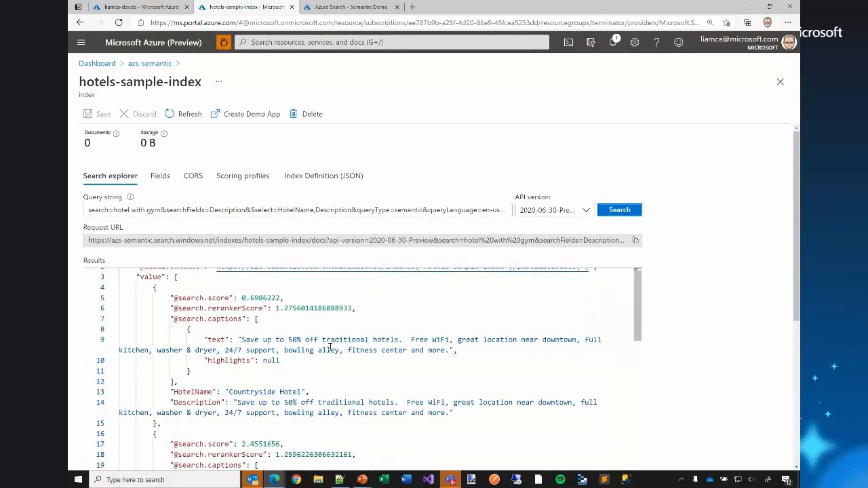
pyautogui.scroll(-2, 330, 347)
pyautogui.scroll(3, 330, 347)
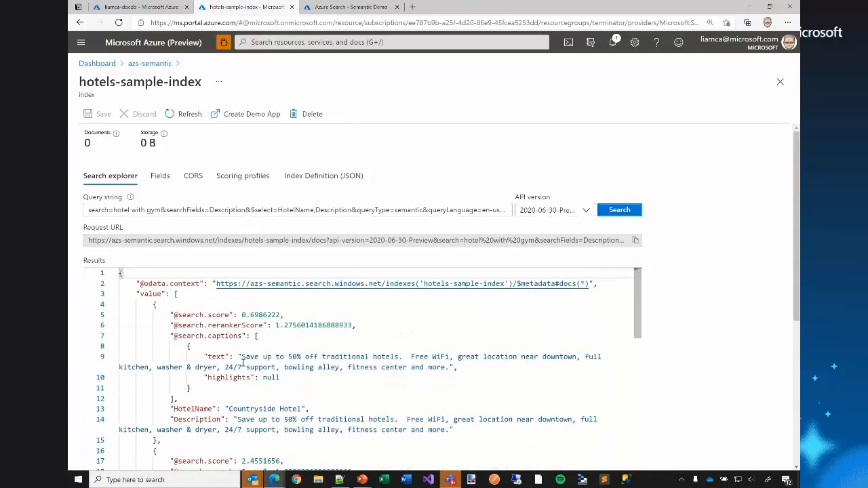
pyautogui.scroll(-4, 243, 361)
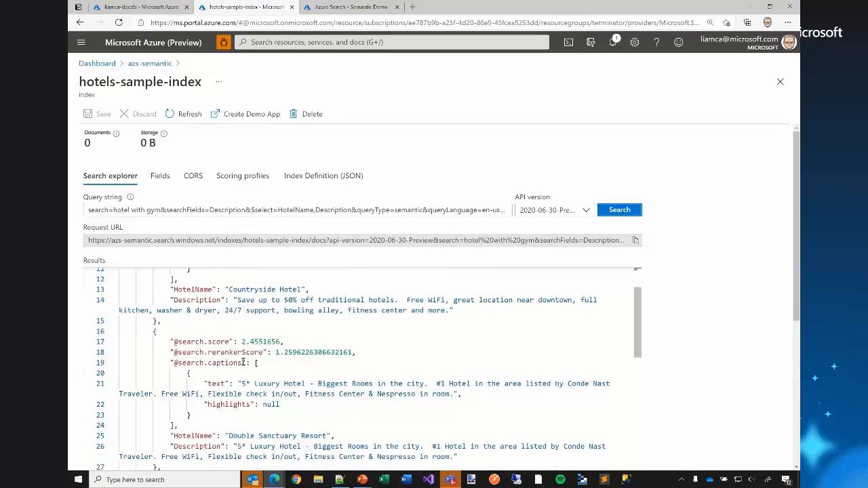
pyautogui.scroll(-2, 243, 362)
pyautogui.scroll(-1, 273, 334)
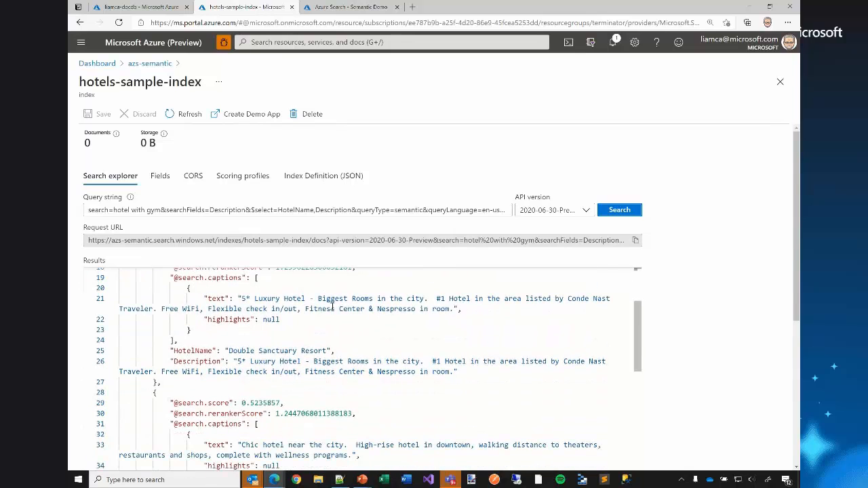
pyautogui.click(332, 309)
pyautogui.scroll(-3, 329, 309)
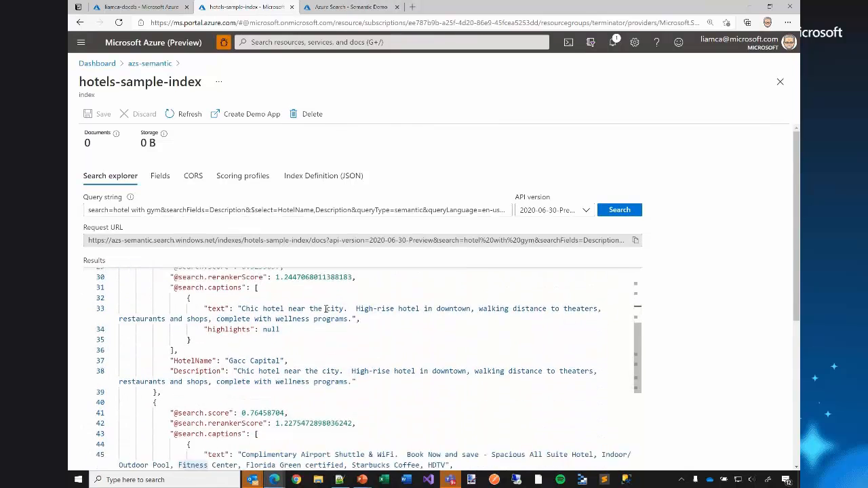
pyautogui.scroll(-2, 326, 308)
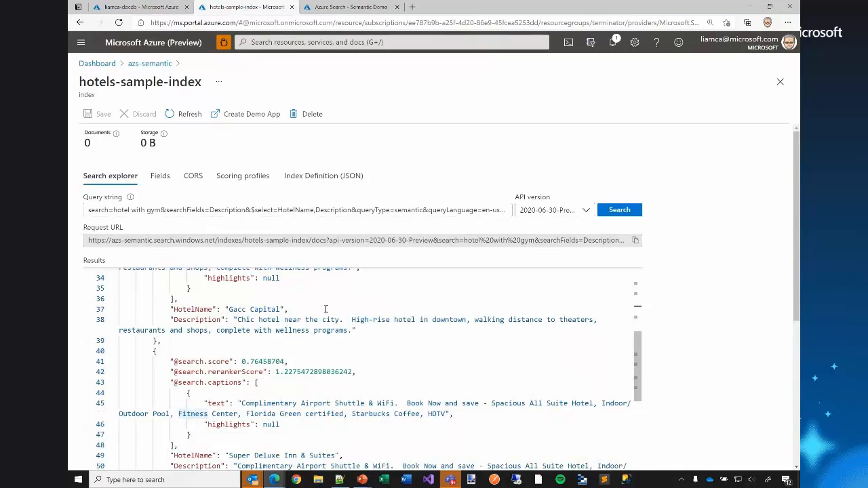
pyautogui.scroll(9, 326, 309)
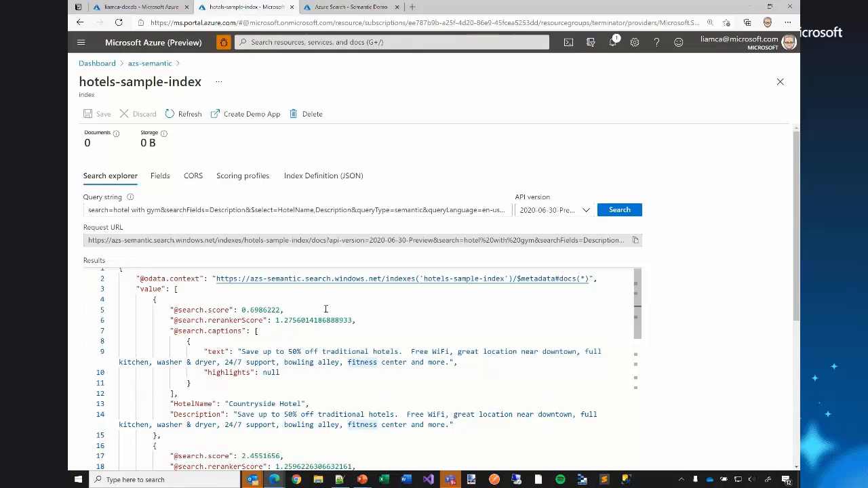
# Run the sample query "What is Azure Sarch" in the Azure Search Semantic Demo and check its words against the results.
pyautogui.click(335, 6)
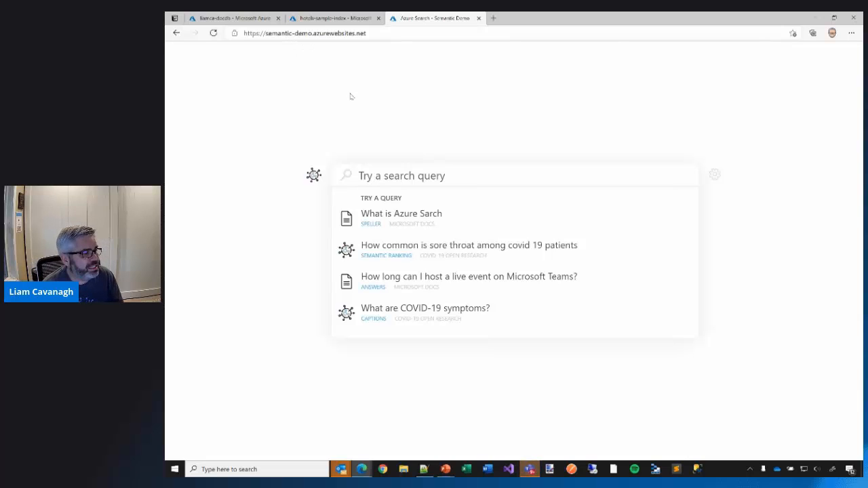
pyautogui.click(414, 223)
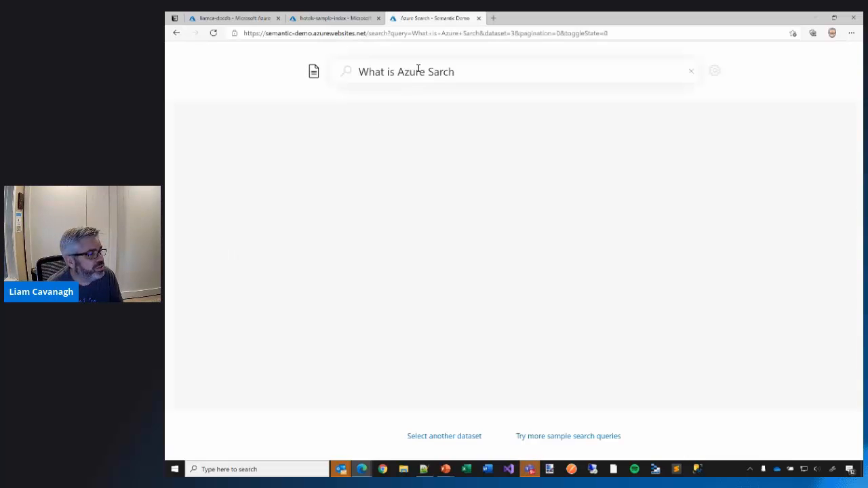
pyautogui.moveTo(428, 72); pyautogui.dragTo(456, 72)
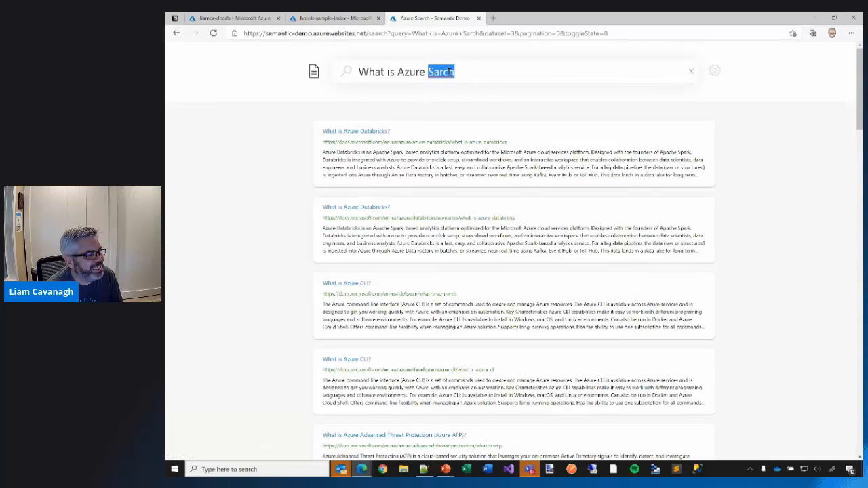
pyautogui.doubleClick(441, 72)
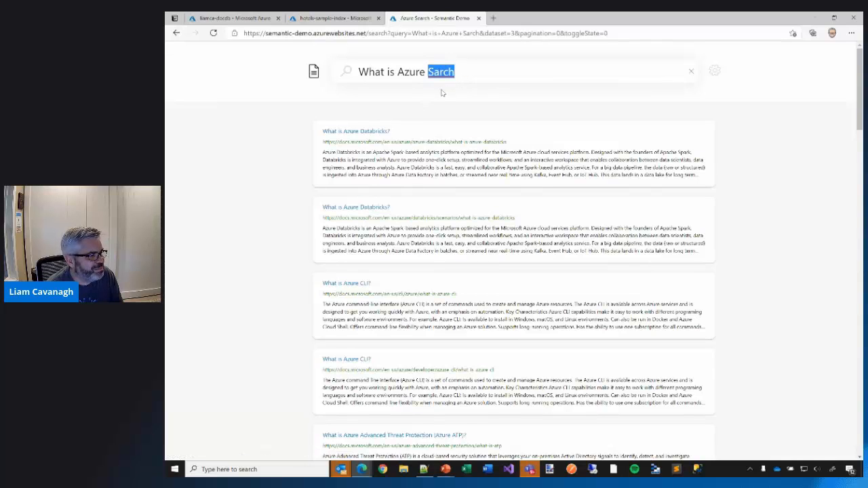
pyautogui.doubleClick(406, 73)
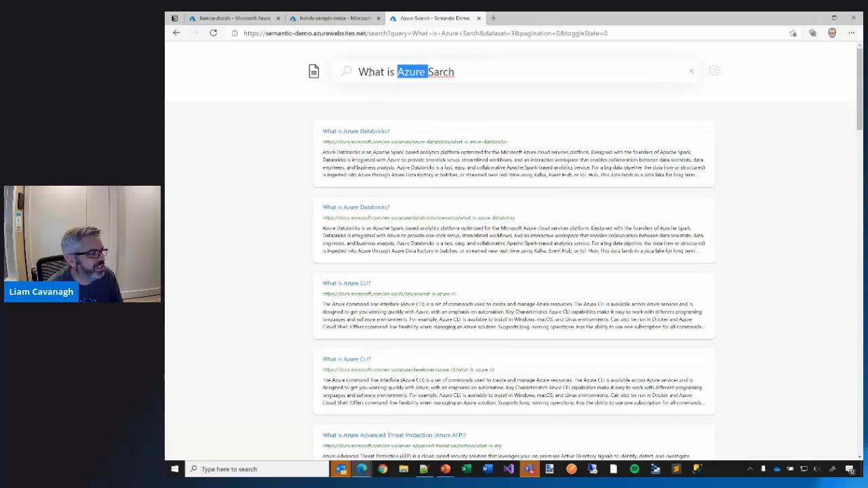
pyautogui.moveTo(358, 72); pyautogui.dragTo(391, 73)
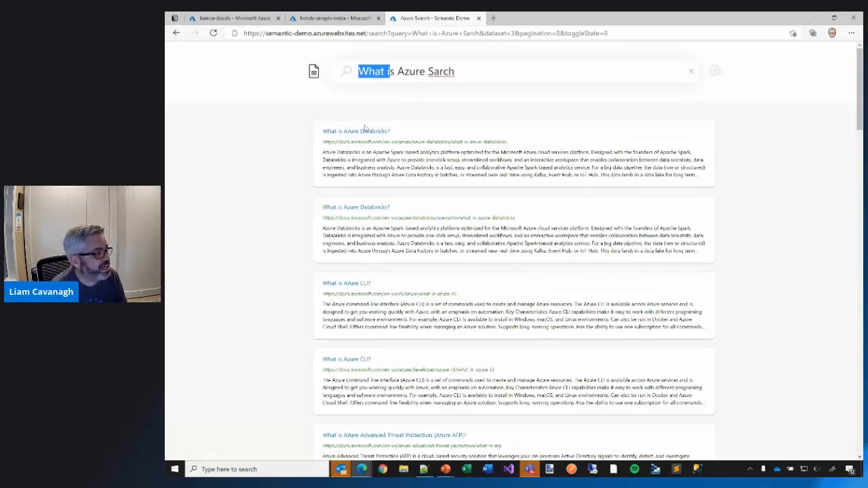
# Turn on Spelling and Semantic Ranking in the demo's feature comparison settings.
pyautogui.click(715, 75)
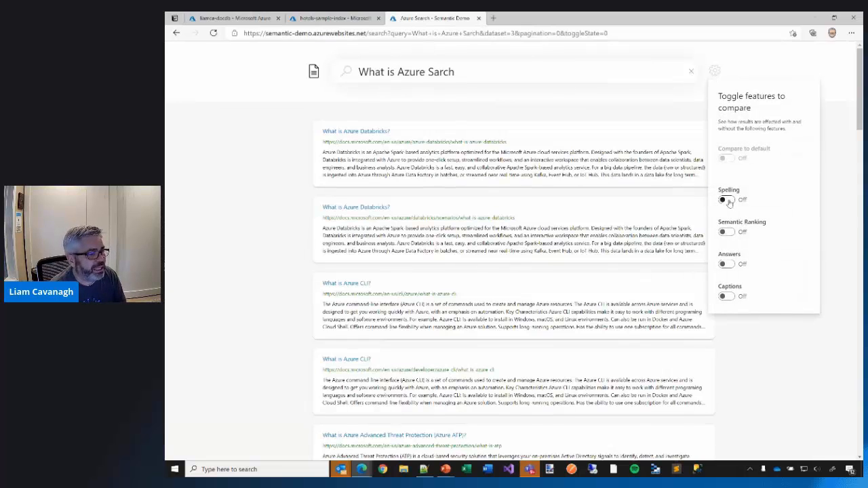
pyautogui.click(727, 200)
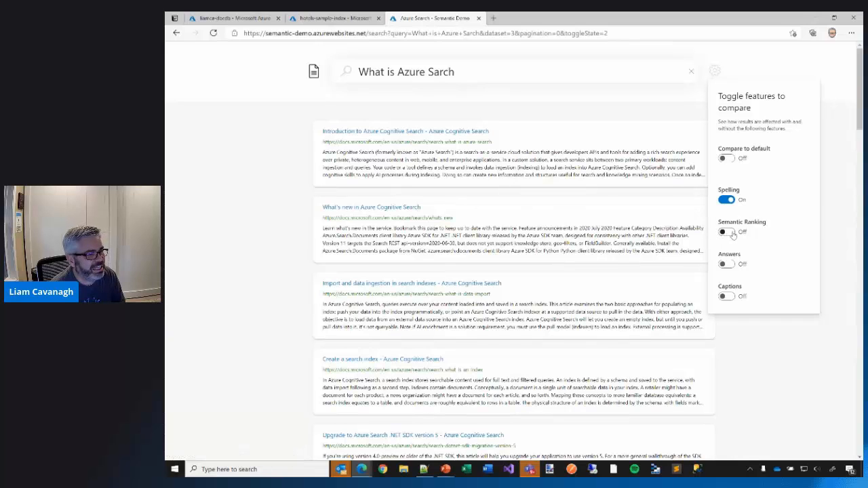
pyautogui.click(726, 232)
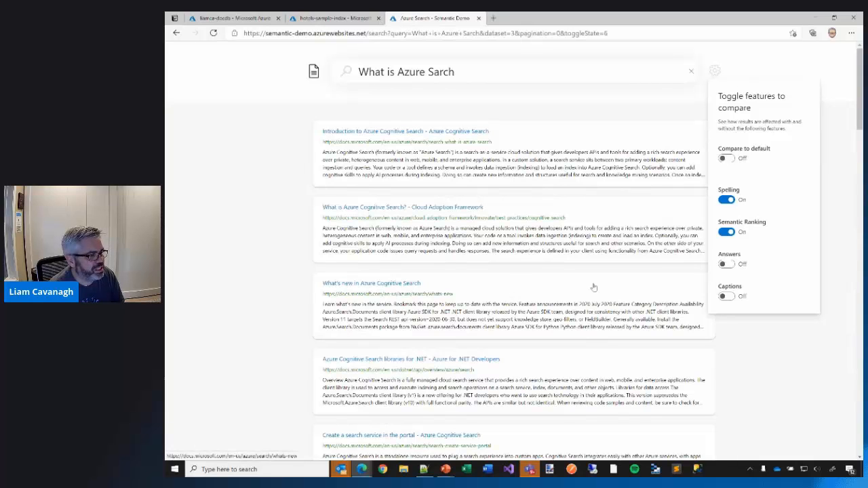
# Turn on Answers and Captions, and read the emphasized part of the answer above the search results.
pyautogui.click(724, 265)
pyautogui.click(727, 297)
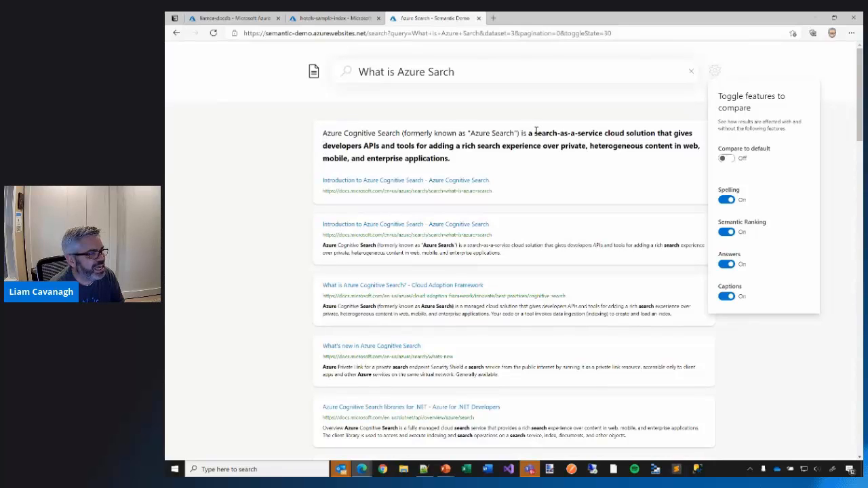
pyautogui.moveTo(535, 133); pyautogui.dragTo(514, 158)
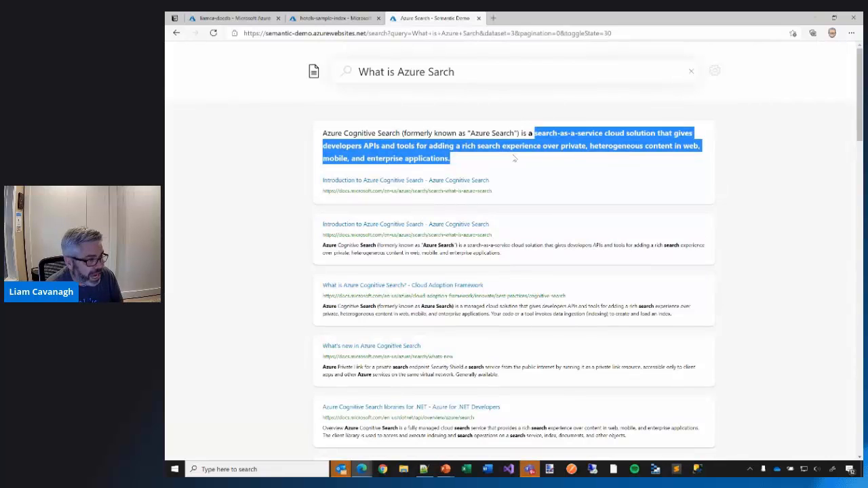
# Switch to the PowerPoint slide show and advance to the "Learn More" slide on semantic search.
pyautogui.hotkey('alt', 'Tab')
pyautogui.press('Tab')
pyautogui.press('Tab')
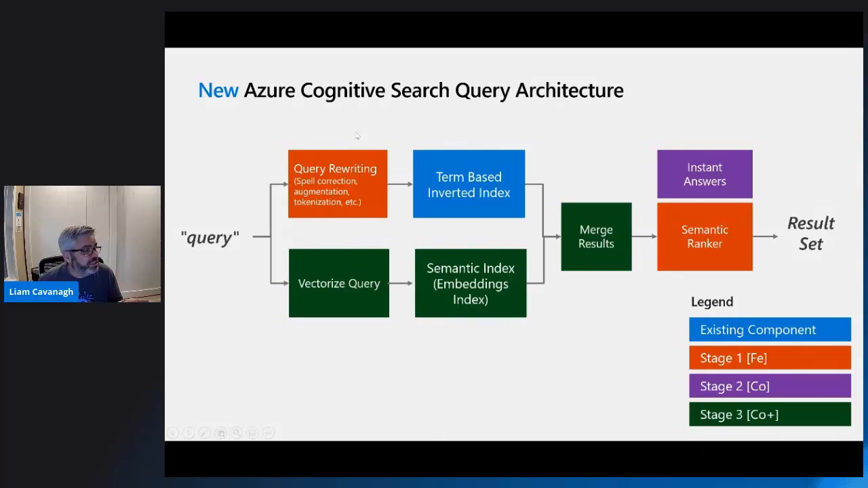
pyautogui.press('Right')
pyautogui.press('Right')
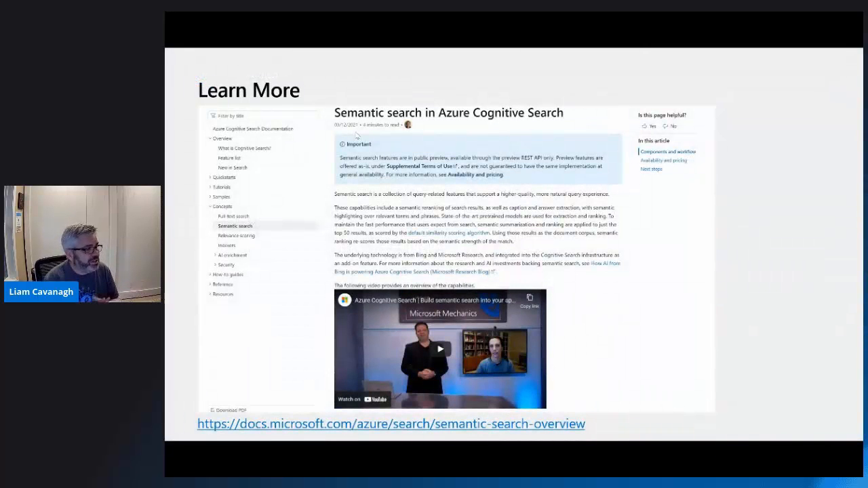